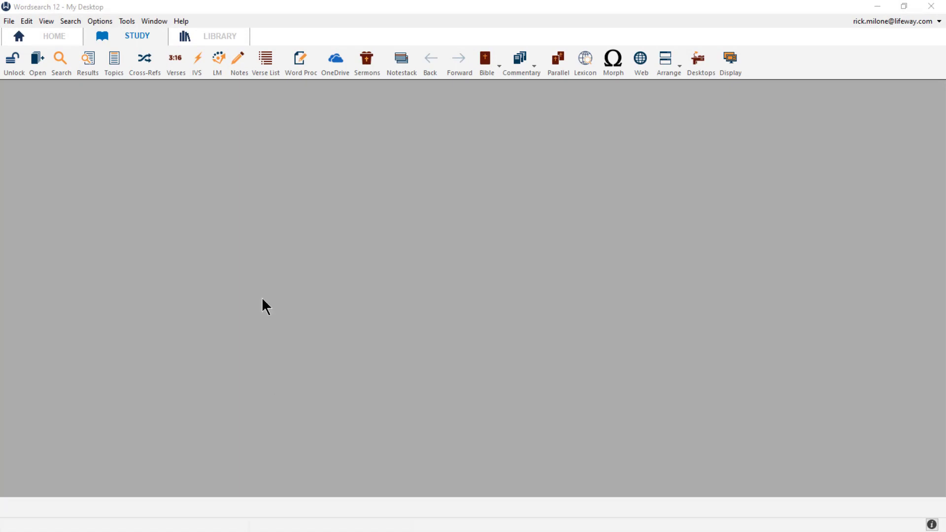
# Open the English Standard Version at Romans 15:7 from the toolbar Bible button
pyautogui.click(483, 57)
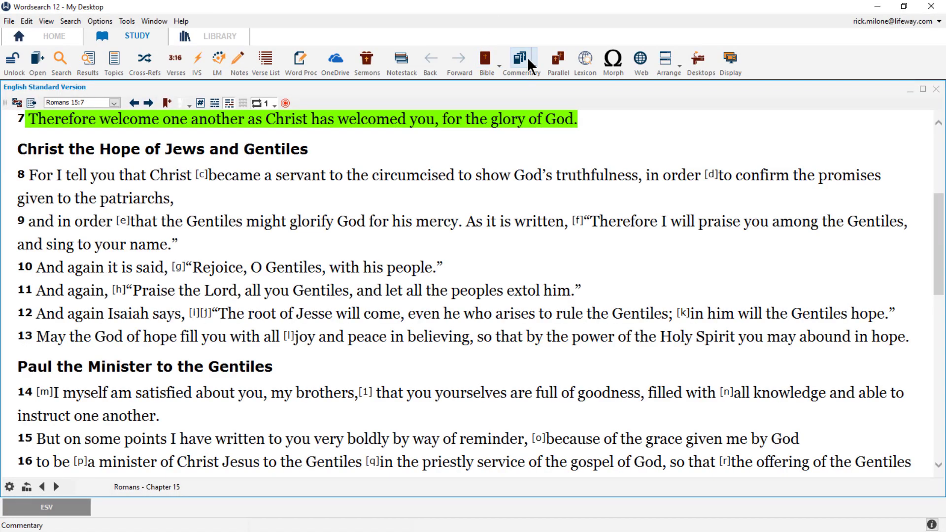
# Open the Bible Knowledge Commentary beside the ESV and turn off Window auto-arrange
pyautogui.click(520, 57)
pyautogui.moveTo(510, 118)
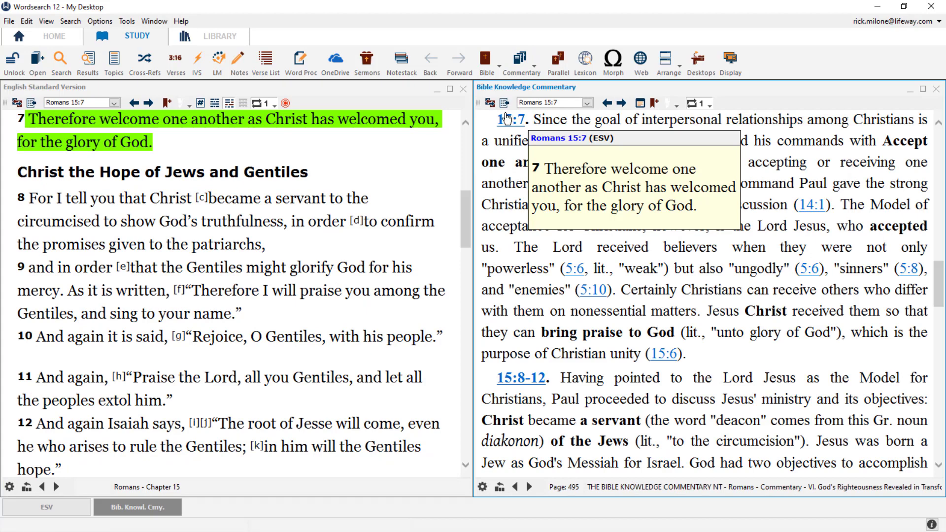
pyautogui.click(154, 20)
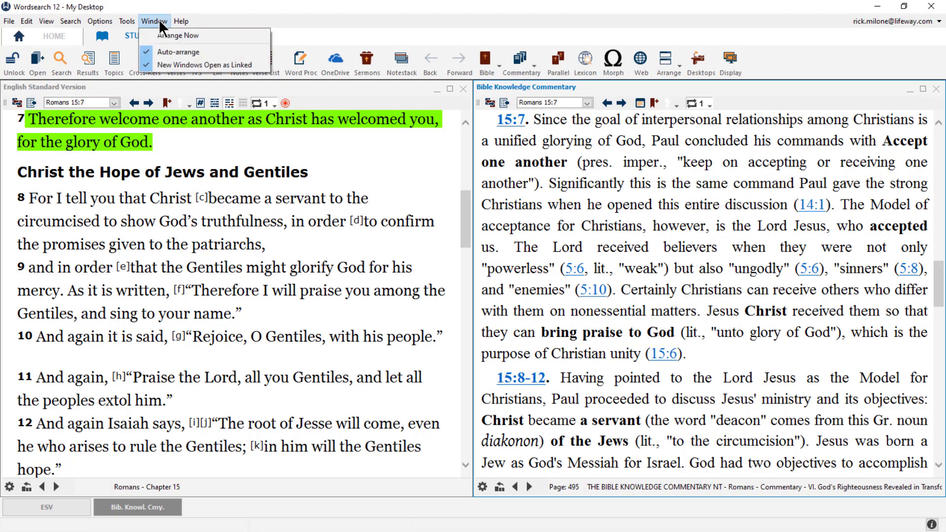
pyautogui.click(180, 53)
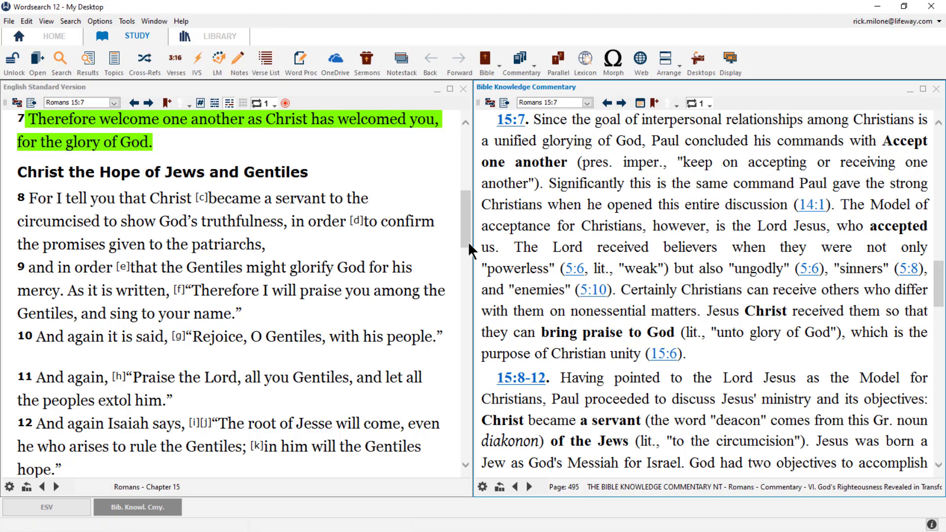
# Drag the pane dividers left so the commentary spans most of the workspace width
pyautogui.moveTo(468, 241); pyautogui.dragTo(322, 247)
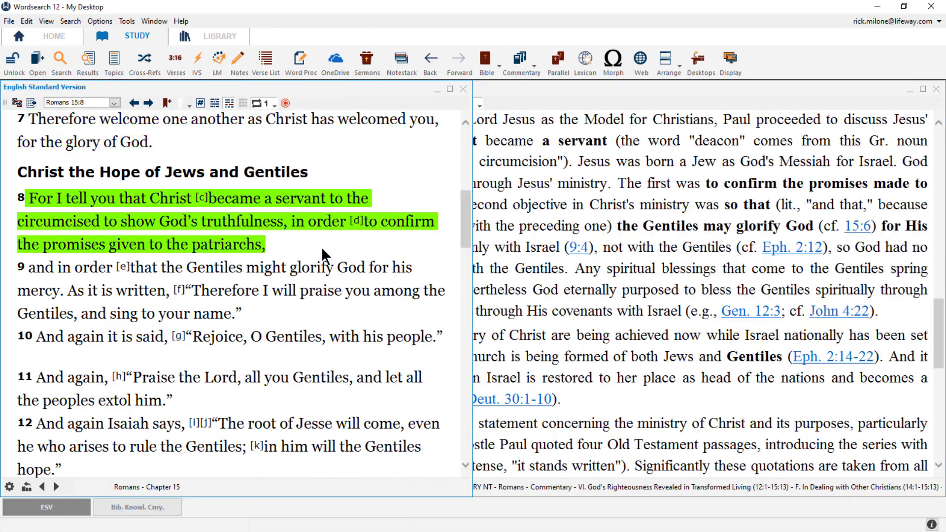
pyautogui.moveTo(472, 261); pyautogui.dragTo(244, 274)
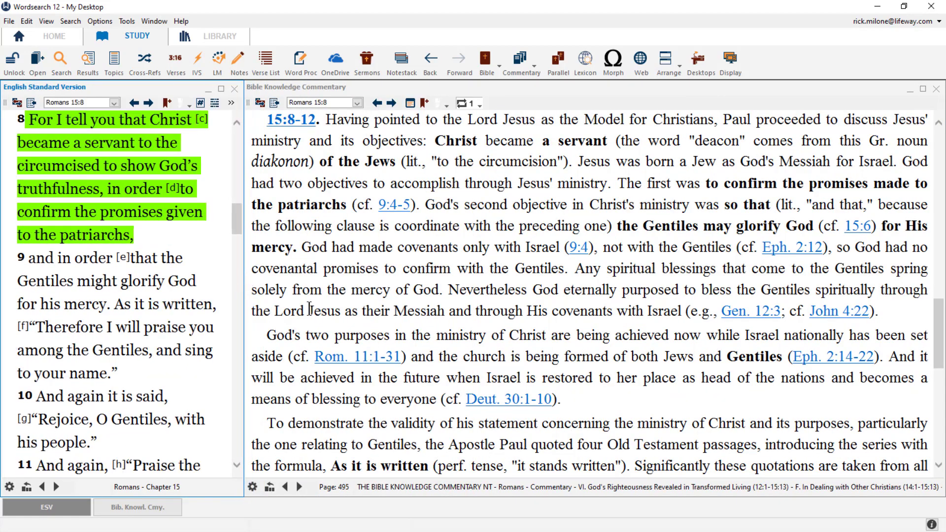
pyautogui.click(152, 19)
# Re-enable auto-arrange, minimize and restore the ESV pane, then swap the two panes
pyautogui.click(161, 50)
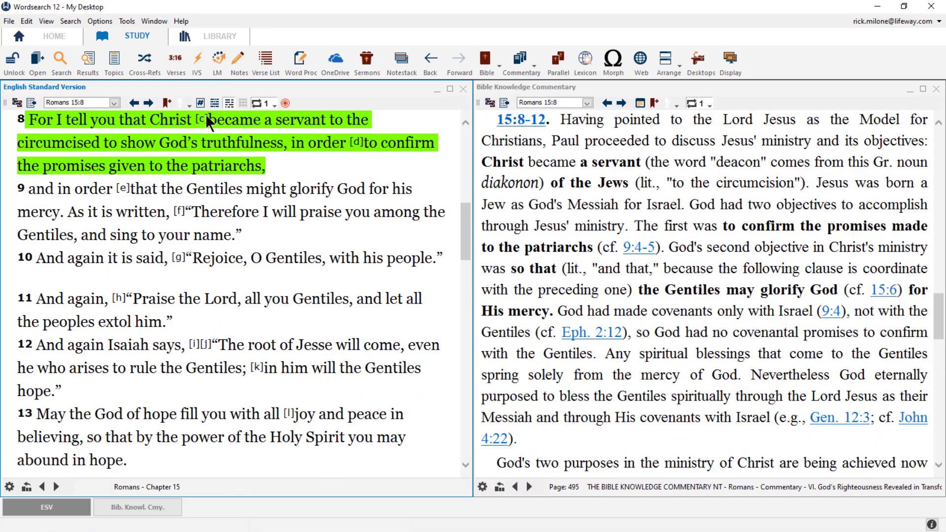
pyautogui.click(435, 90)
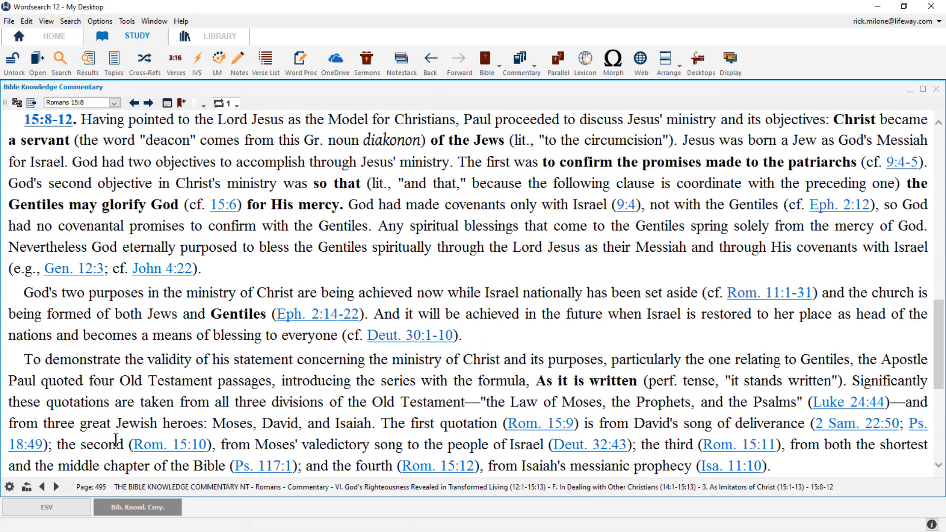
pyautogui.click(72, 501)
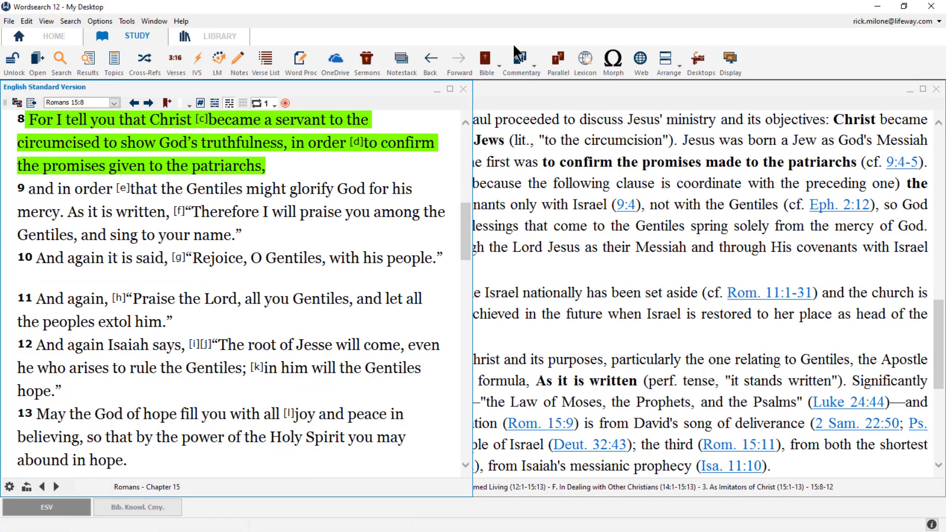
pyautogui.click(667, 54)
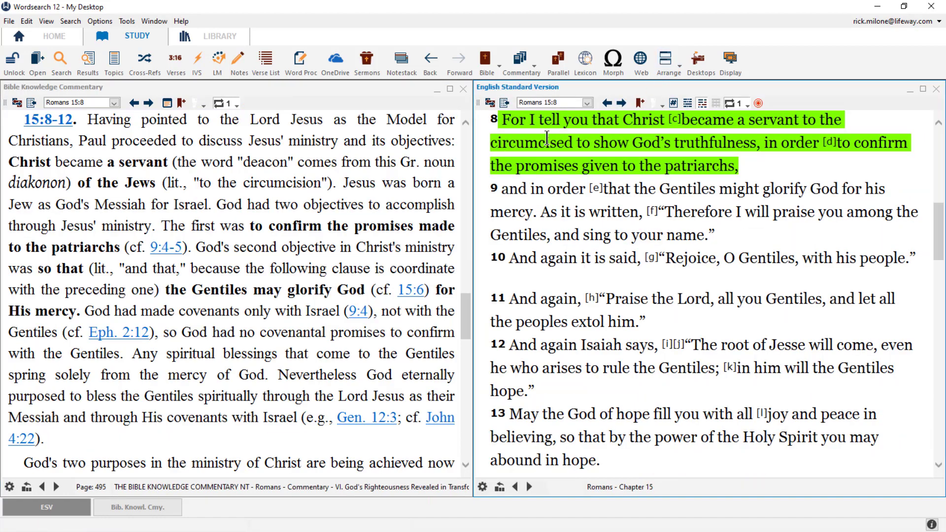
# Maximize and restore the commentary, close it, and show the Library's All Books list
pyautogui.click(450, 89)
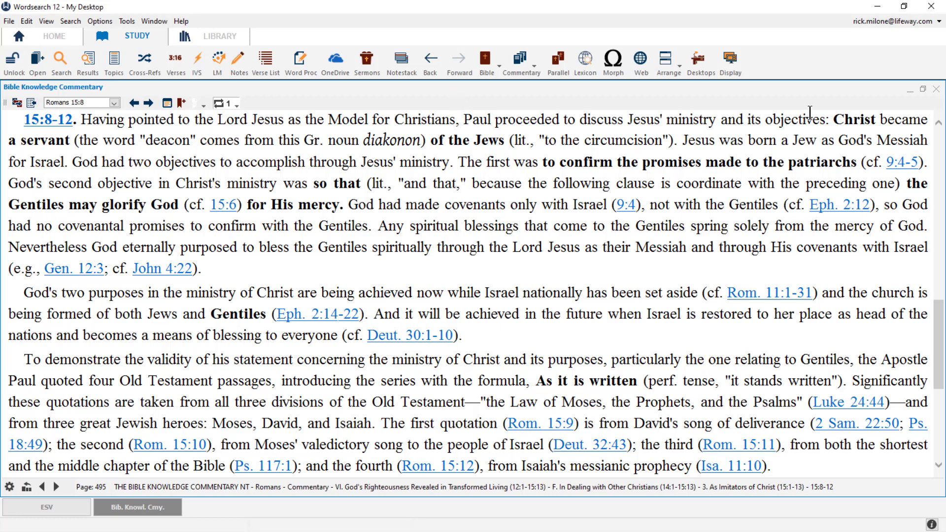
pyautogui.click(923, 89)
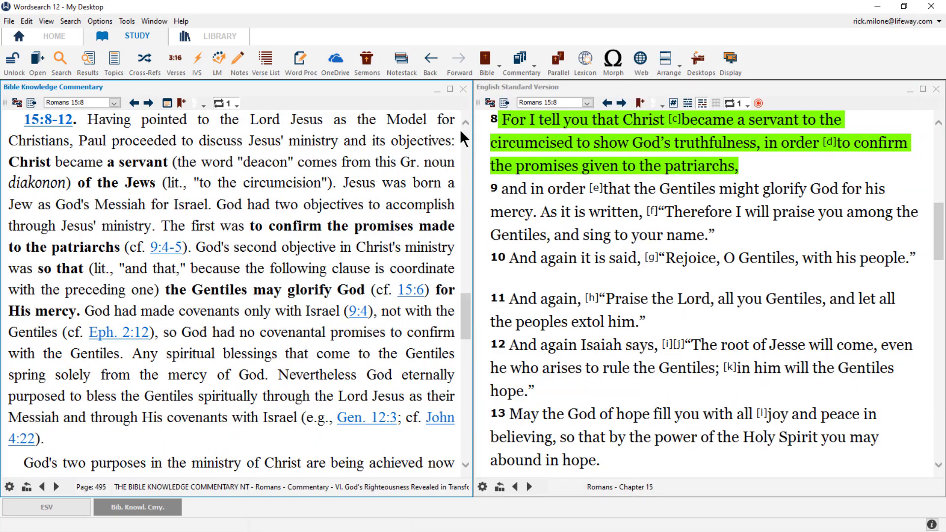
pyautogui.click(463, 89)
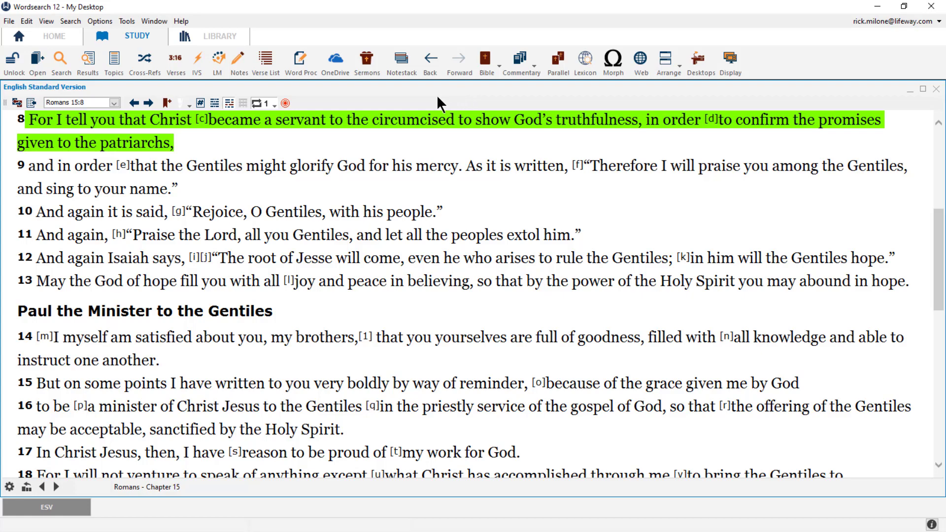
pyautogui.click(229, 37)
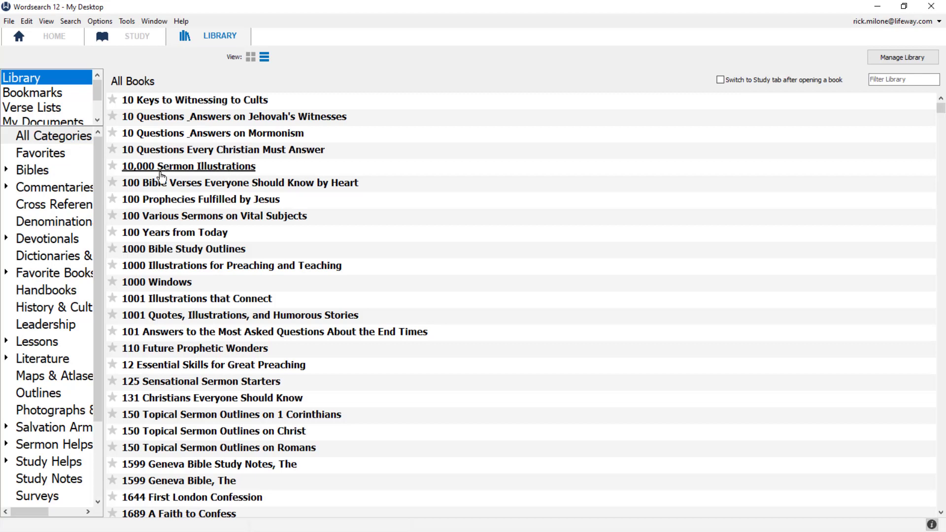
# Filter the Library to show Bibles, then Commentaries
pyautogui.click(55, 169)
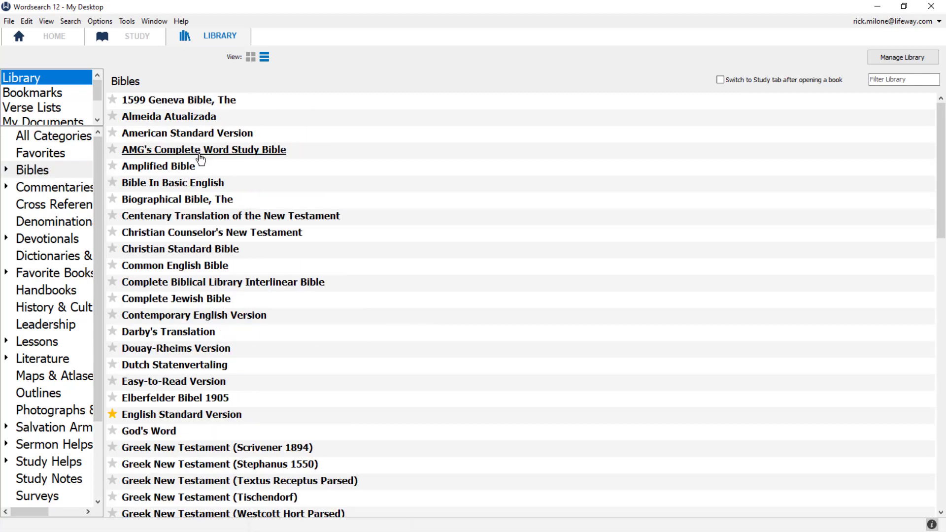
pyautogui.click(49, 188)
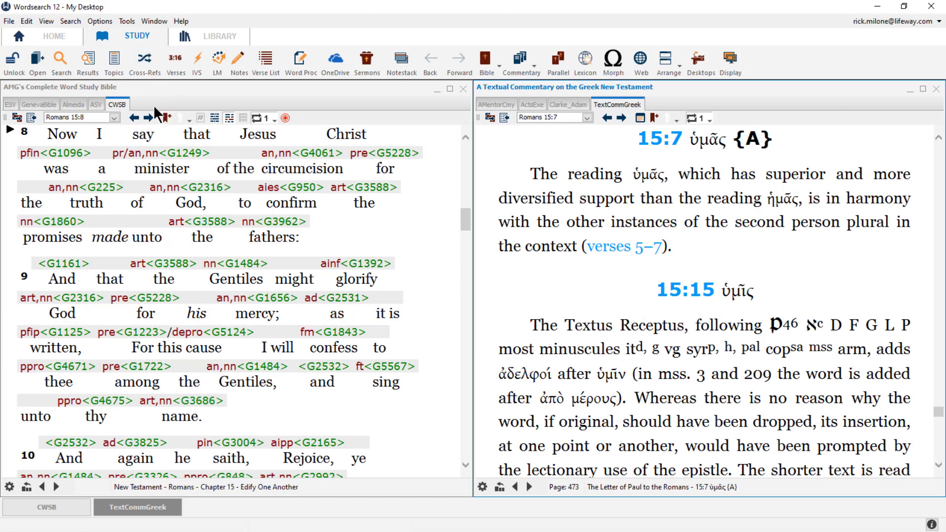
# Check the CWSB book options without changes and minimize the Textual Commentary pane
pyautogui.rightClick(126, 104)
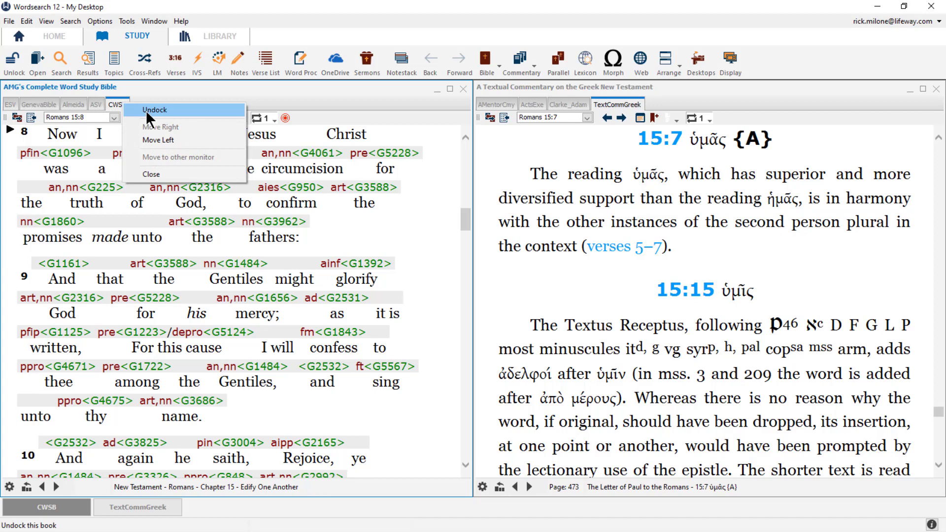
pyautogui.click(238, 97)
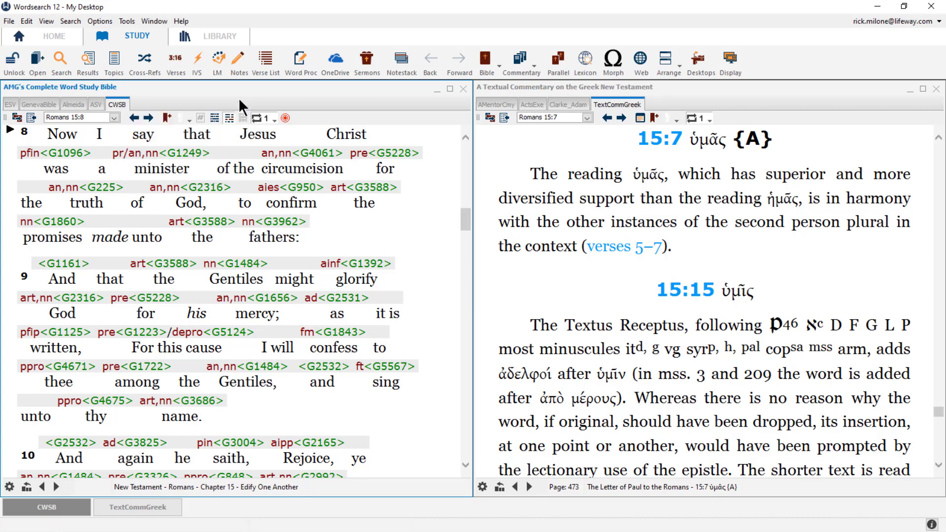
pyautogui.click(909, 89)
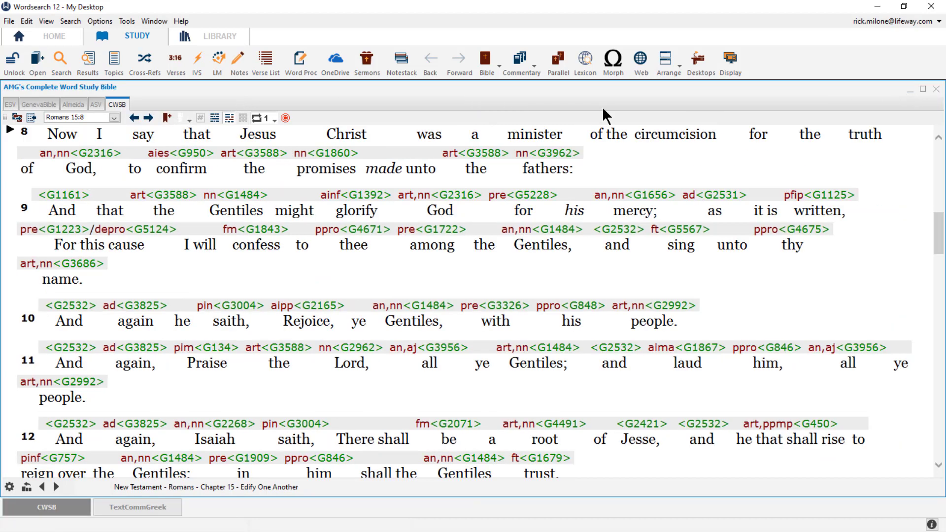
# Switch to the American Standard Version, undock it into its own pane, then close it
pyautogui.click(96, 104)
pyautogui.rightClick(95, 104)
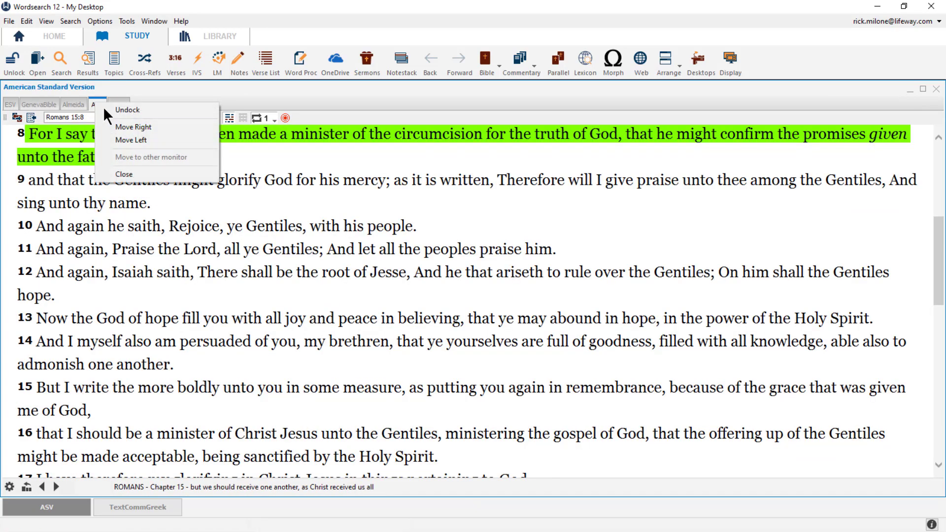
pyautogui.click(109, 108)
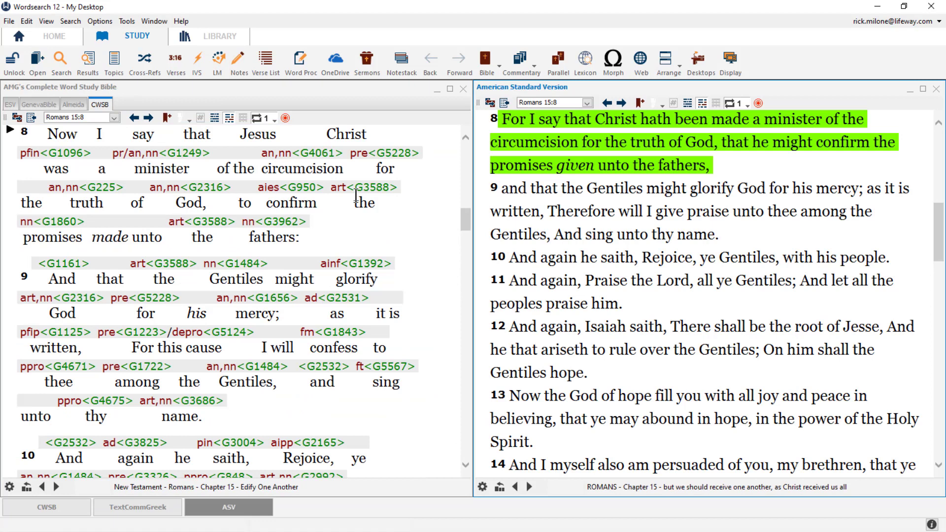
pyautogui.click(936, 89)
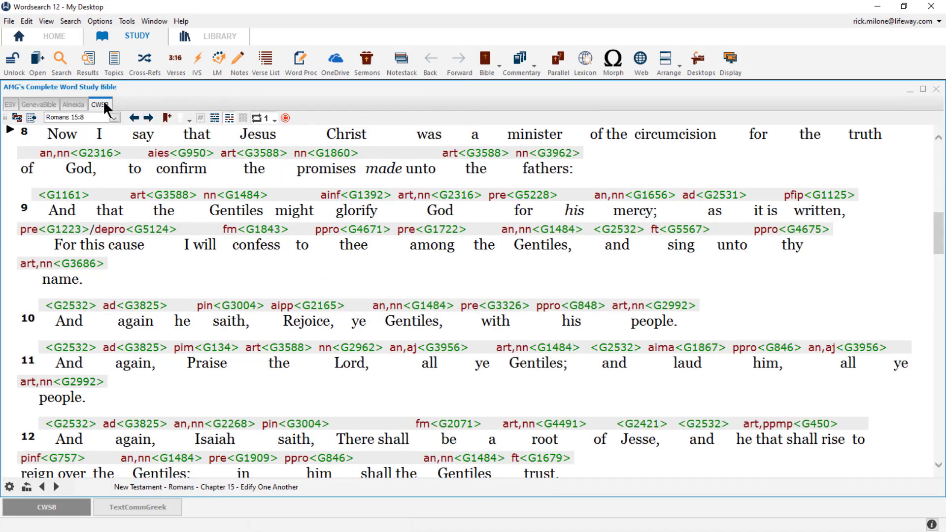
# Move the CWSB book tab left and back right, then close the Complete Word Study Bible
pyautogui.rightClick(104, 105)
pyautogui.click(133, 139)
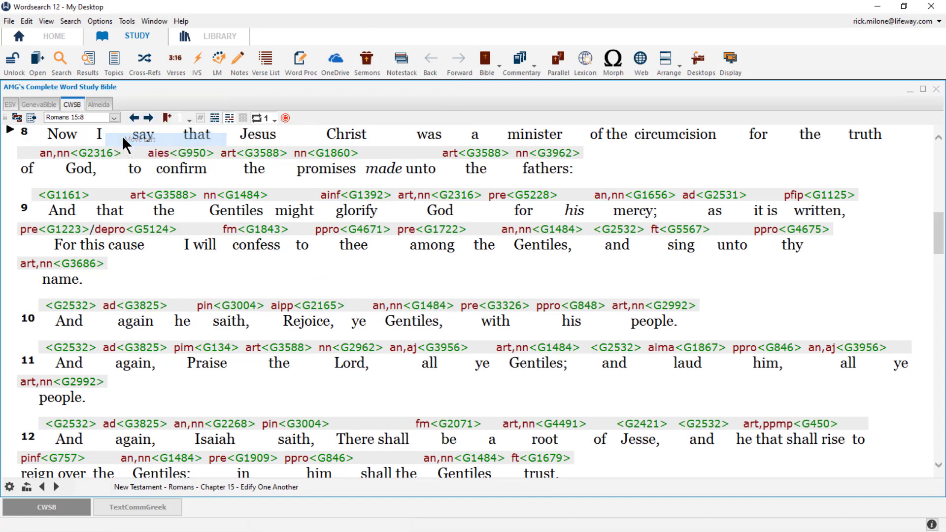
pyautogui.rightClick(77, 105)
pyautogui.click(93, 128)
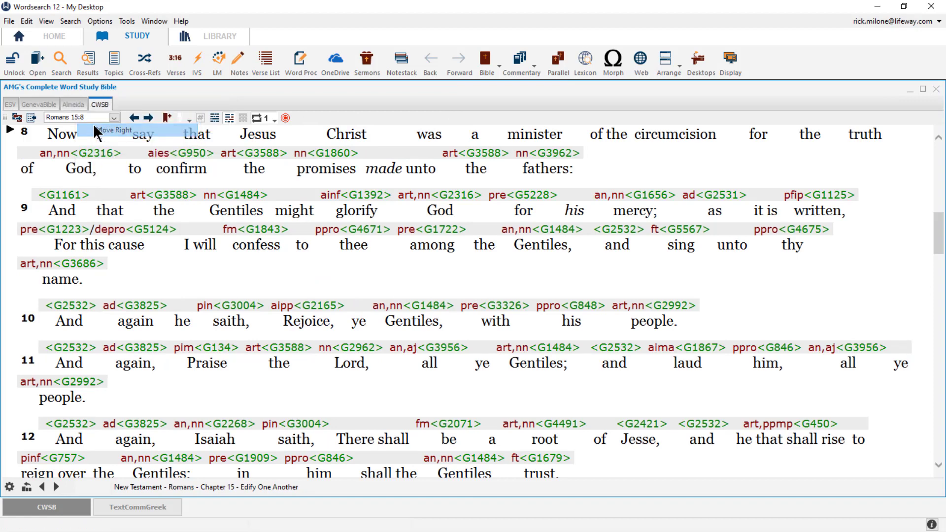
pyautogui.rightClick(99, 103)
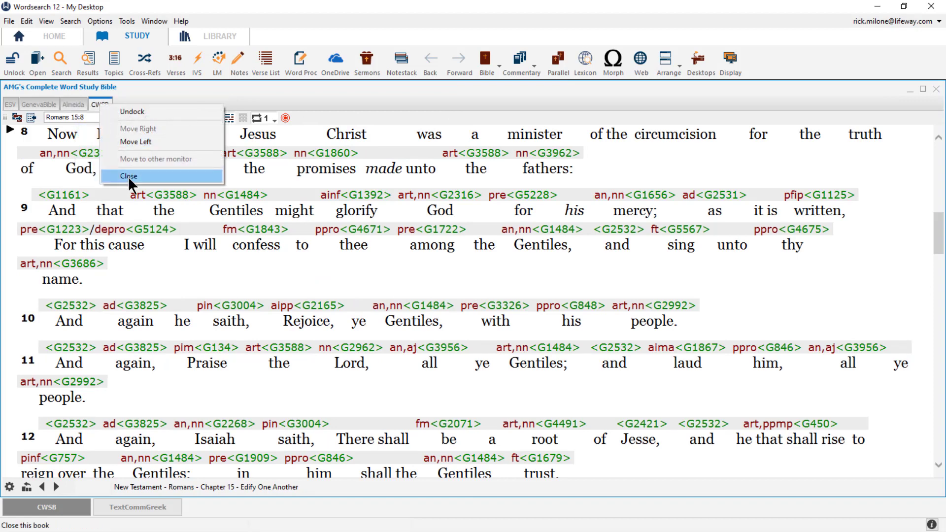
pyautogui.click(128, 176)
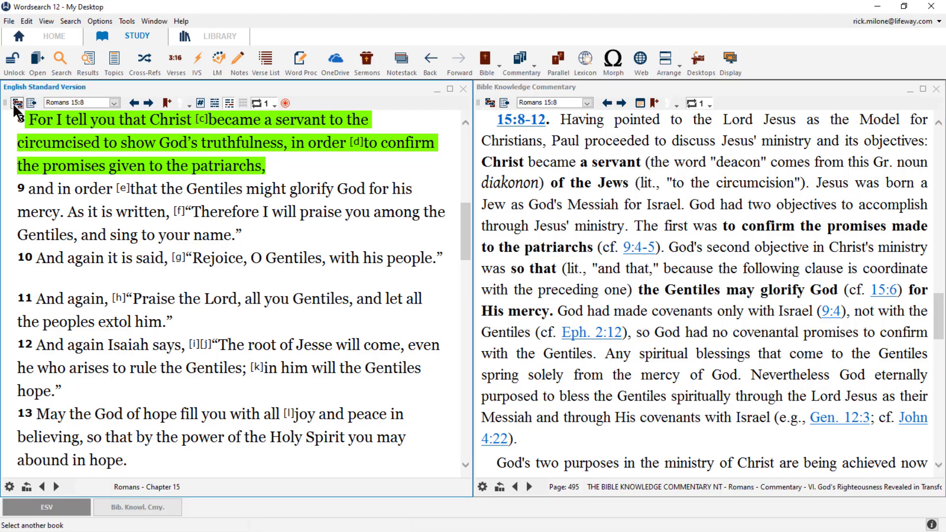
# Open the Bible version list for the left ESV pane
pyautogui.click(14, 107)
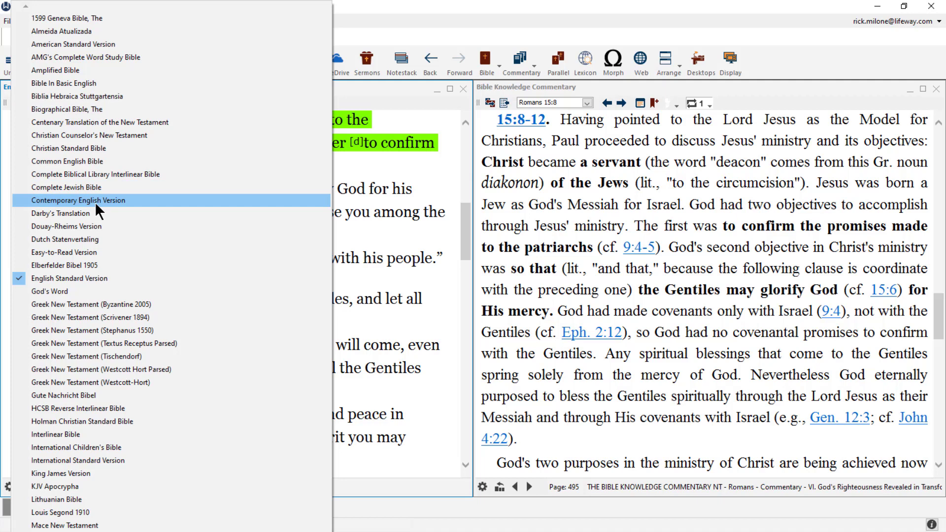
# Preview the Holman Christian Standard Bible in the left pane, then return to the ESV
pyautogui.click(353, 163)
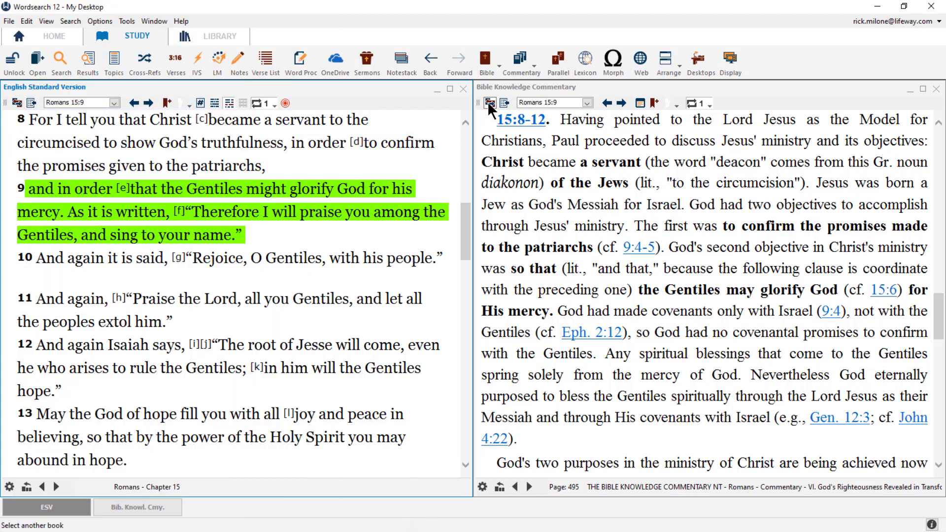
pyautogui.click(18, 107)
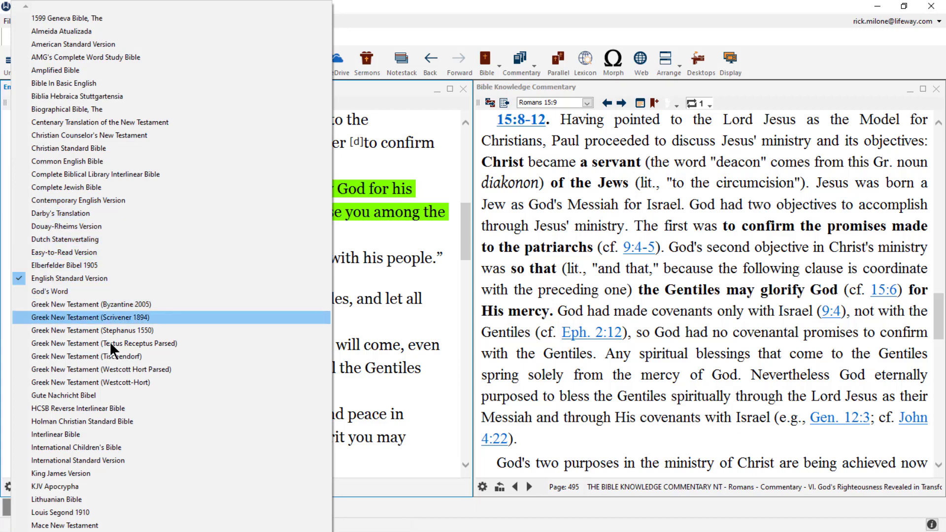
pyautogui.click(100, 418)
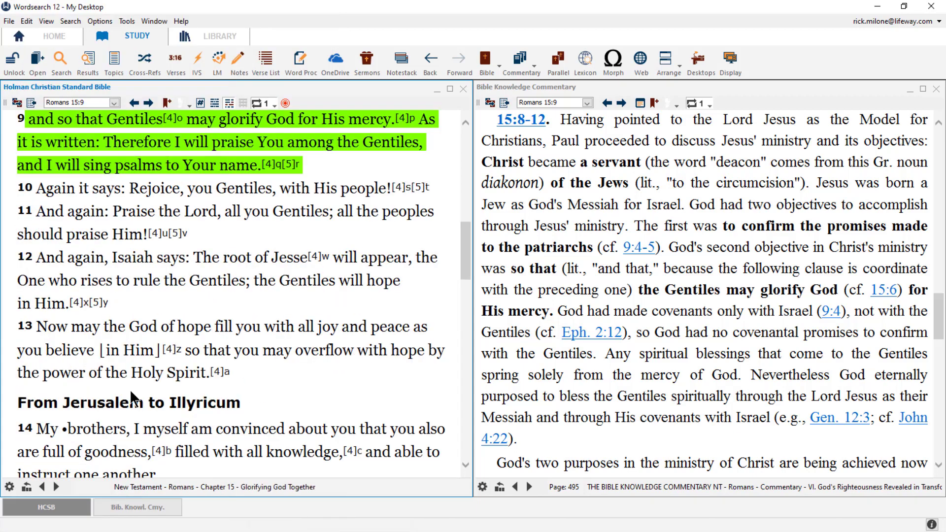
pyautogui.click(28, 487)
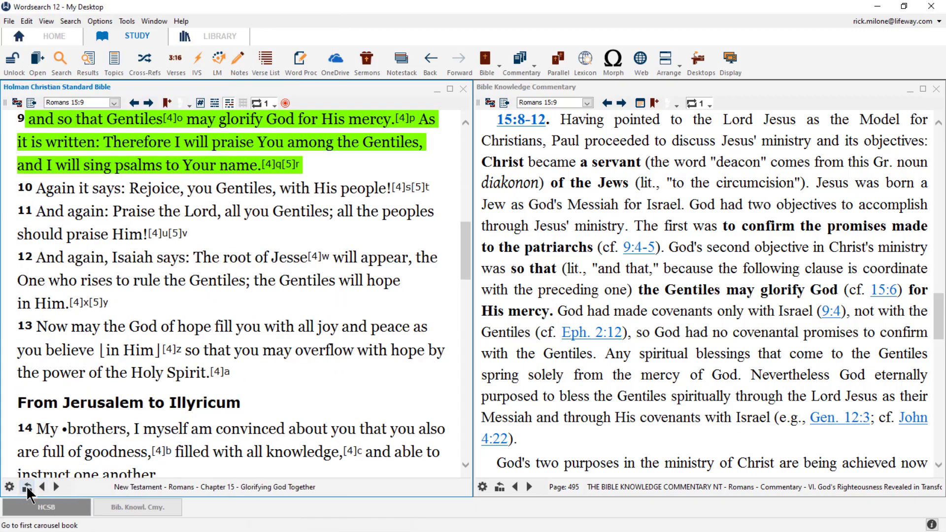
# Browse the commentary titles without switching books, then go to Romans 15:10 in both panes
pyautogui.click(494, 104)
pyautogui.click(493, 102)
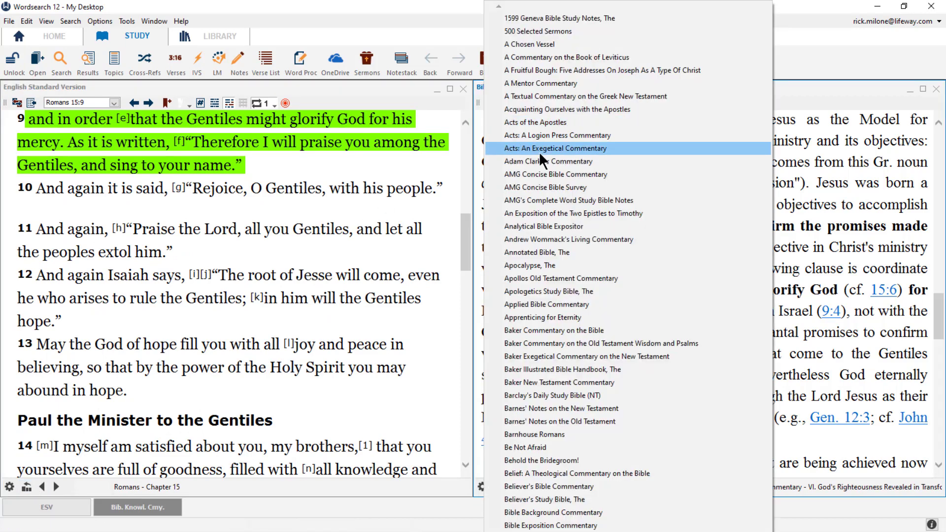
pyautogui.press('Up')
pyautogui.press('Up')
pyautogui.press('Up')
pyautogui.press('Up')
pyautogui.press('Up')
pyautogui.press('Up')
pyautogui.press('Up')
pyautogui.press('Up')
pyautogui.press('Up')
pyautogui.press('Up')
pyautogui.press('Up')
pyautogui.press('Up')
pyautogui.press('Up')
pyautogui.press('Up')
pyautogui.press('Up')
pyautogui.press('Up')
pyautogui.press('Up')
pyautogui.press('Up')
pyautogui.press('Up')
pyautogui.press('Up')
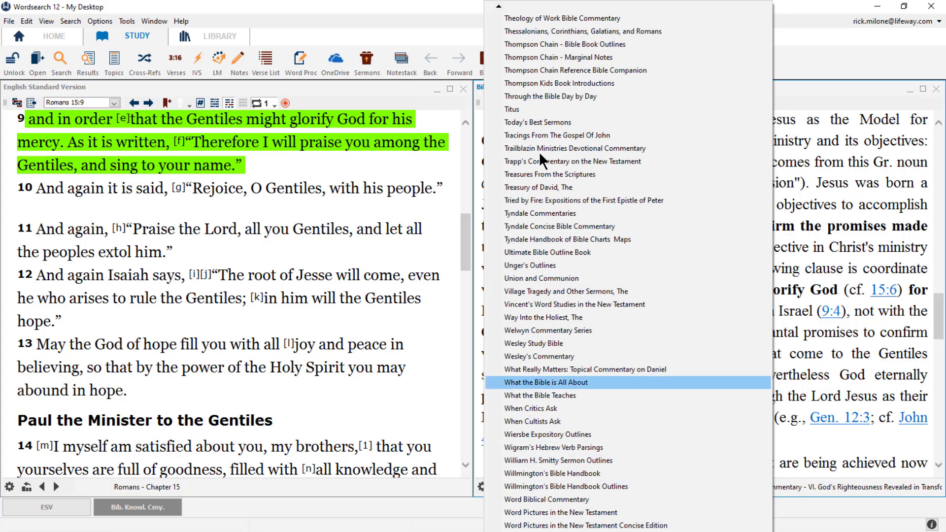
pyautogui.press('Up')
pyautogui.press('Up')
pyautogui.press('Up')
pyautogui.press('Up')
pyautogui.press('Up')
pyautogui.press('Up')
pyautogui.press('Up')
pyautogui.press('Up')
pyautogui.press('Up')
pyautogui.press('Up')
pyautogui.press('Up')
pyautogui.press('Up')
pyautogui.press('Up')
pyautogui.press('Up')
pyautogui.press('Up')
pyautogui.press('Up')
pyautogui.press('Up')
pyautogui.press('Up')
pyautogui.press('Up')
pyautogui.press('Up')
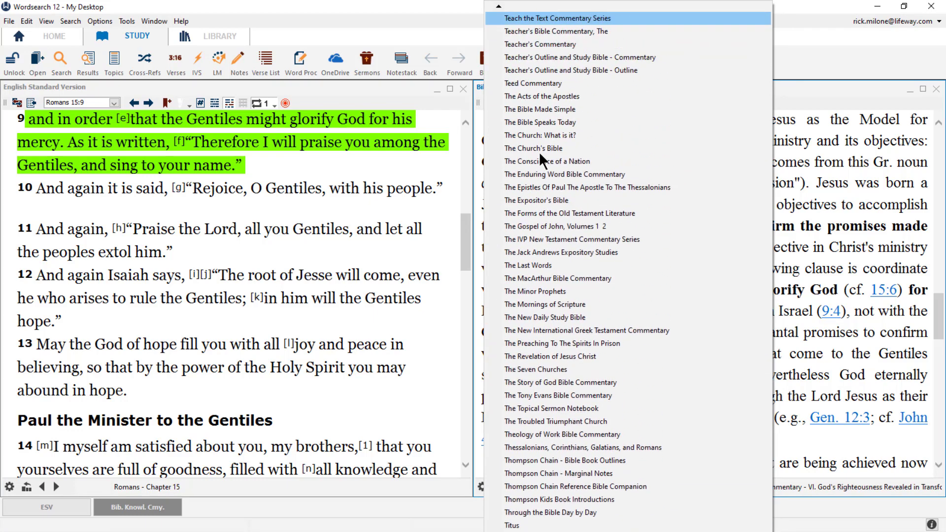
pyautogui.press('Up')
pyautogui.press('Up')
pyautogui.press('Up')
pyautogui.press('Up')
pyautogui.press('Up')
pyautogui.press('Up')
pyautogui.press('Up')
pyautogui.press('Up')
pyautogui.press('Up')
pyautogui.press('Up')
pyautogui.press('Up')
pyautogui.press('Up')
pyautogui.press('Up')
pyautogui.press('Up')
pyautogui.press('Up')
pyautogui.press('Up')
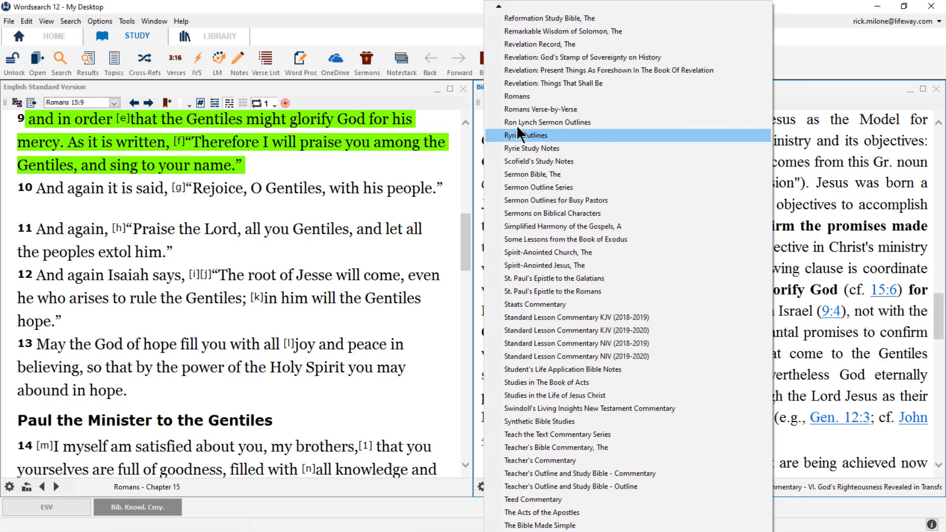
pyautogui.click(436, 176)
pyautogui.click(436, 182)
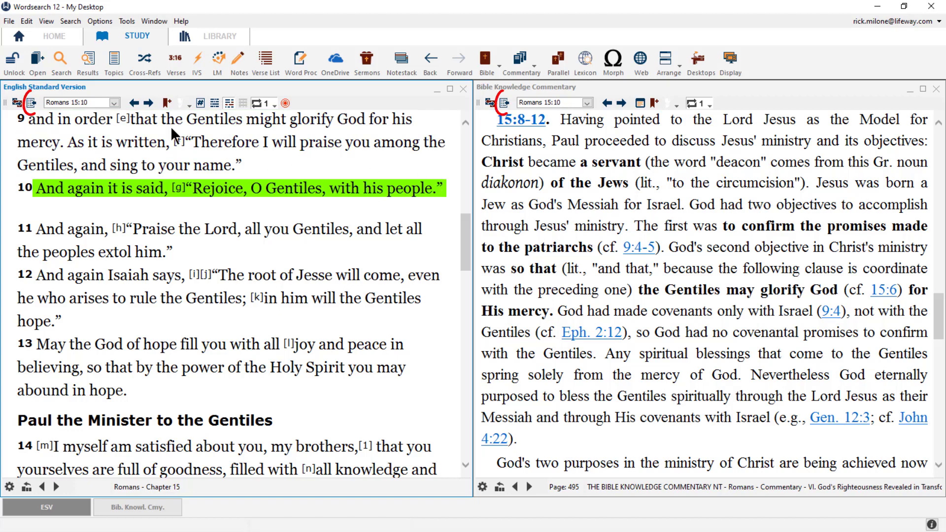
# Show the tables of contents in both the ESV and commentary panes and widen them
pyautogui.click(32, 103)
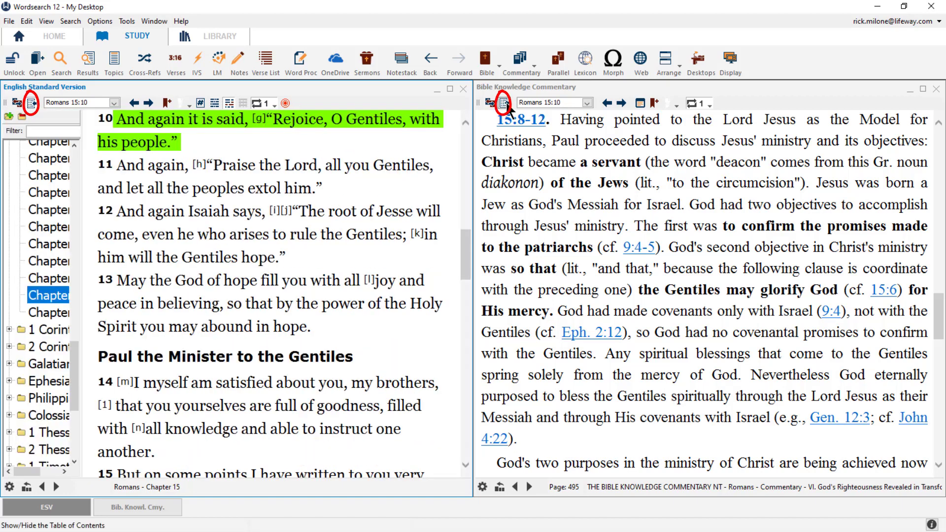
pyautogui.click(504, 103)
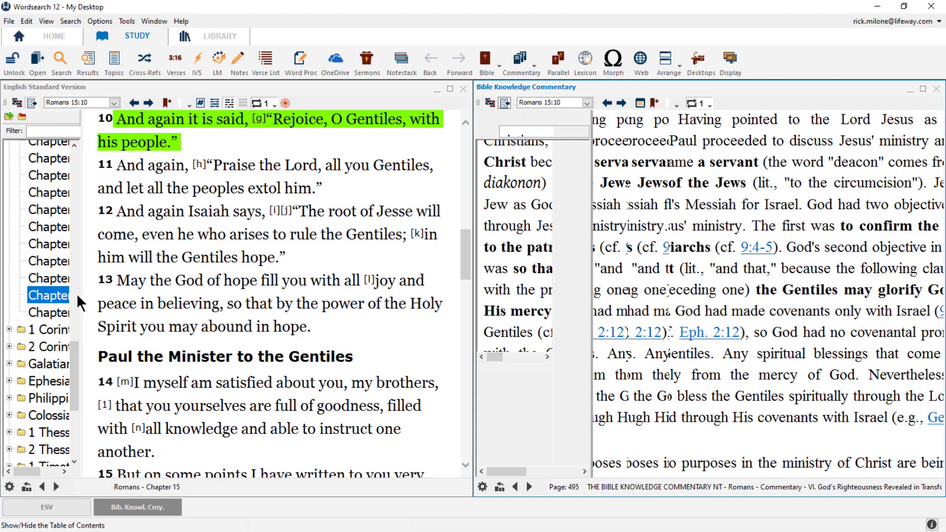
pyautogui.moveTo(83, 282); pyautogui.dragTo(185, 282)
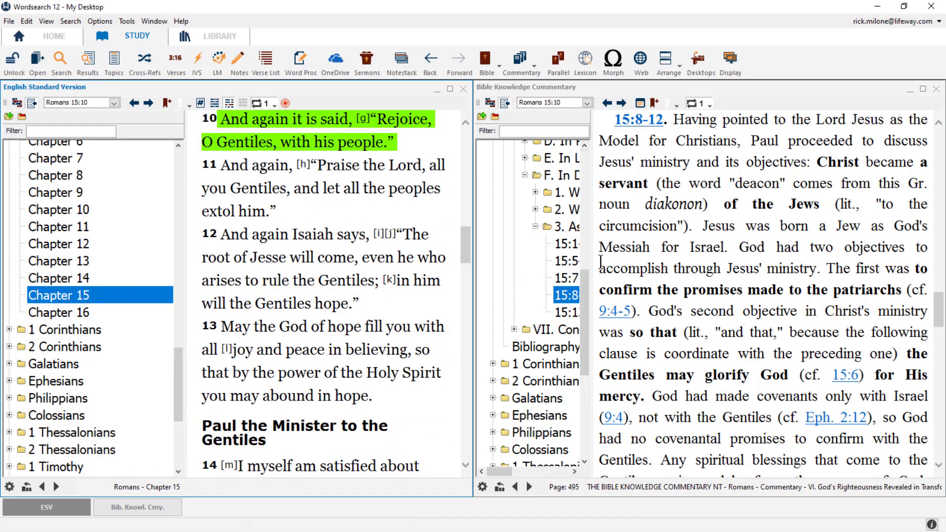
pyautogui.moveTo(593, 272); pyautogui.dragTo(720, 270)
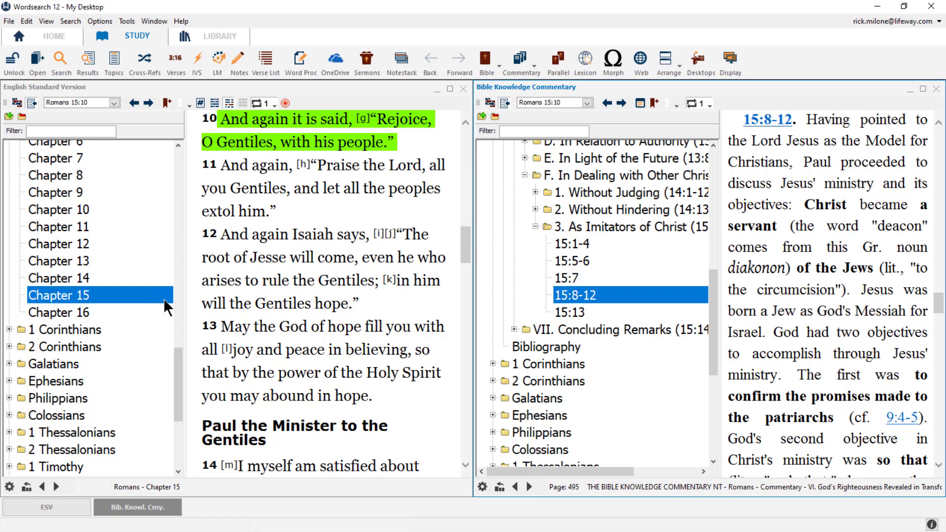
pyautogui.moveTo(178, 353); pyautogui.dragTo(169, 137)
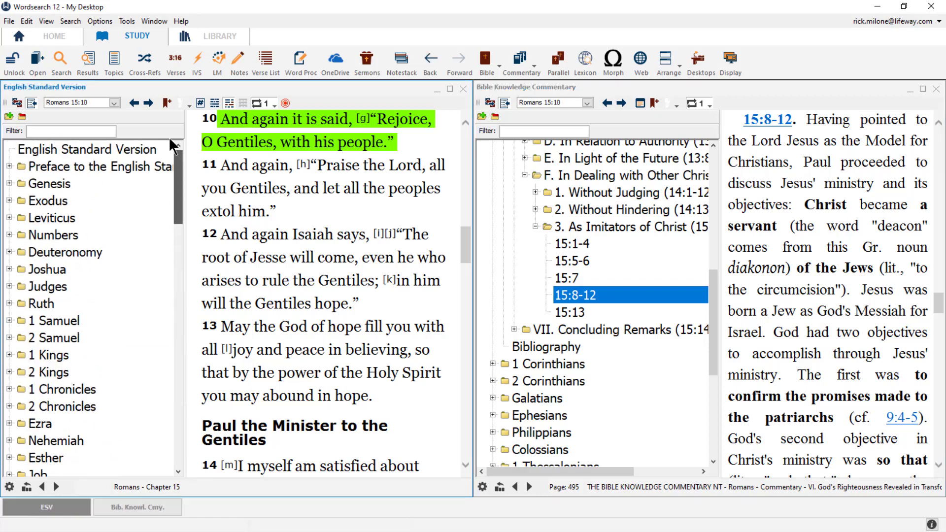
# Expand the ESV Preface and the commentary's Front Matter and Abbreviations entries
pyautogui.click(9, 166)
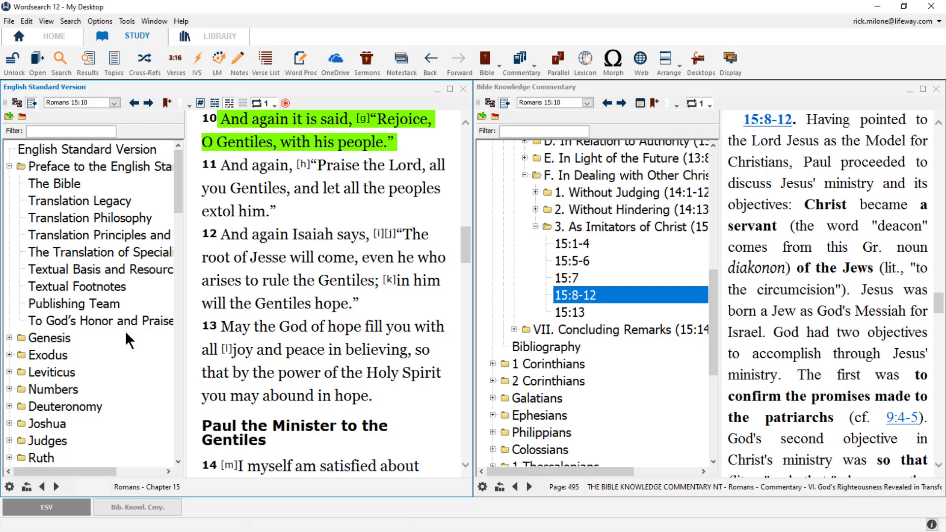
pyautogui.moveTo(715, 312); pyautogui.dragTo(693, 177)
pyautogui.click(493, 184)
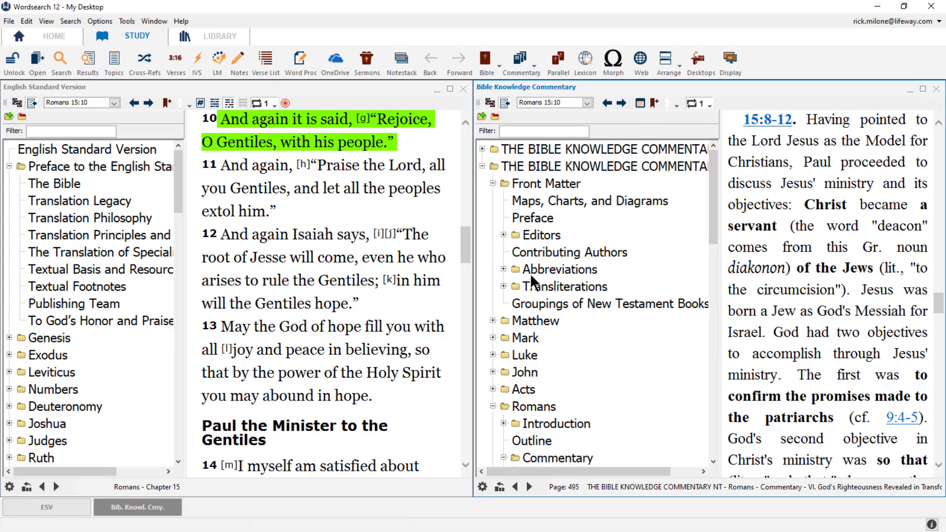
pyautogui.click(504, 269)
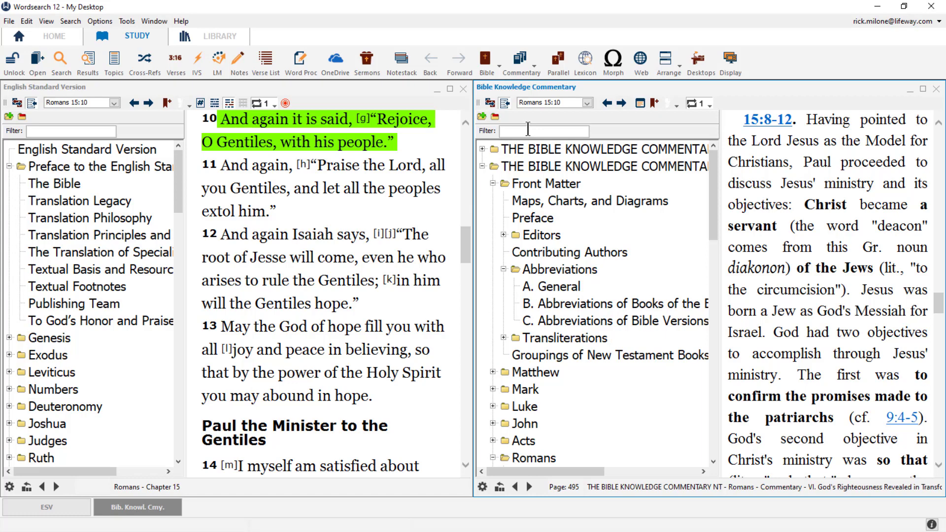
# Filter the commentary contents for 'Joseph', then clear the filter
pyautogui.write('Joseph')
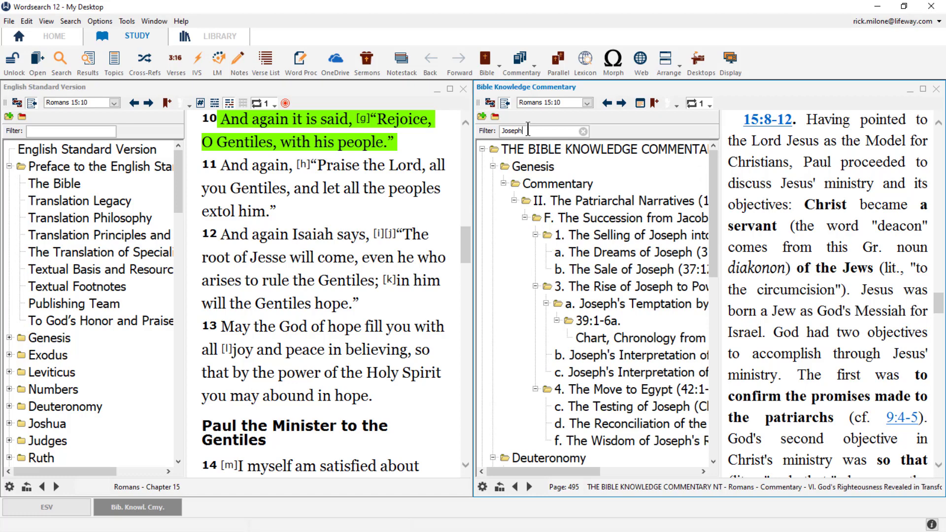
pyautogui.click(582, 129)
# Switch the commentary pane back to the previous book and hide both panes' tables of contents
pyautogui.click(517, 486)
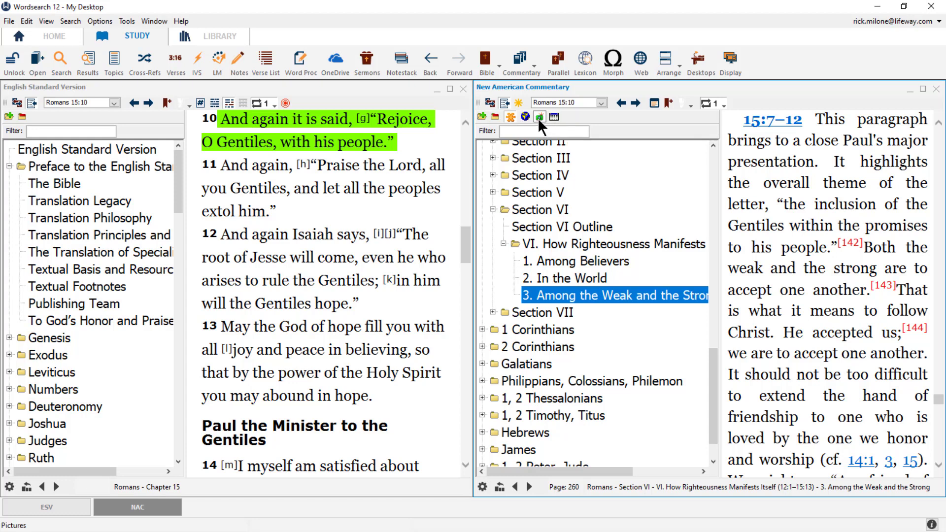
pyautogui.click(504, 103)
pyautogui.click(32, 102)
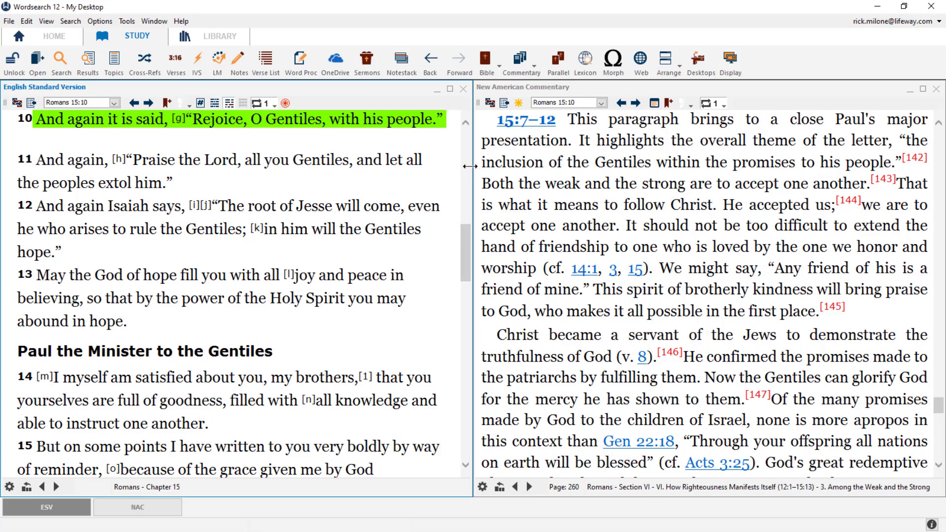
pyautogui.click(89, 102)
pyautogui.moveTo(90, 102); pyautogui.dragTo(51, 97)
pyautogui.write('Matthew 1:10')
pyautogui.press('Return')
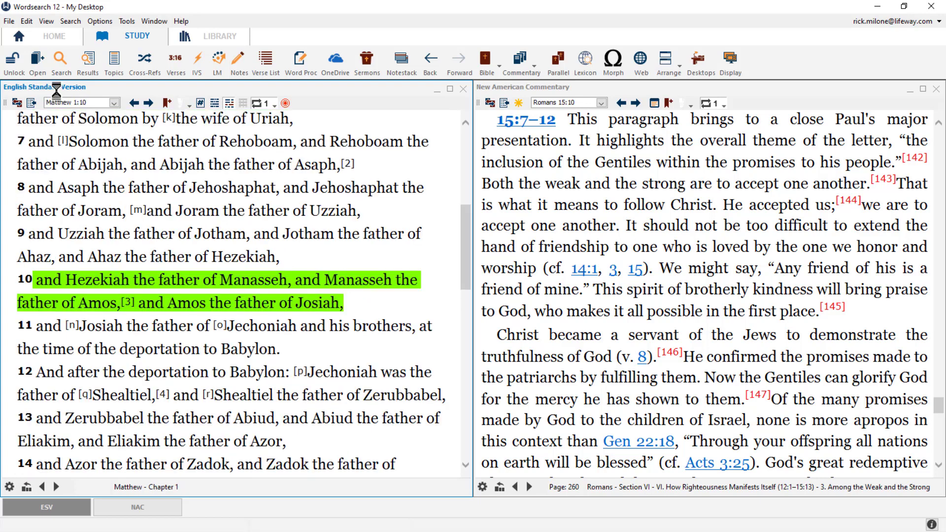
pyautogui.click(115, 102)
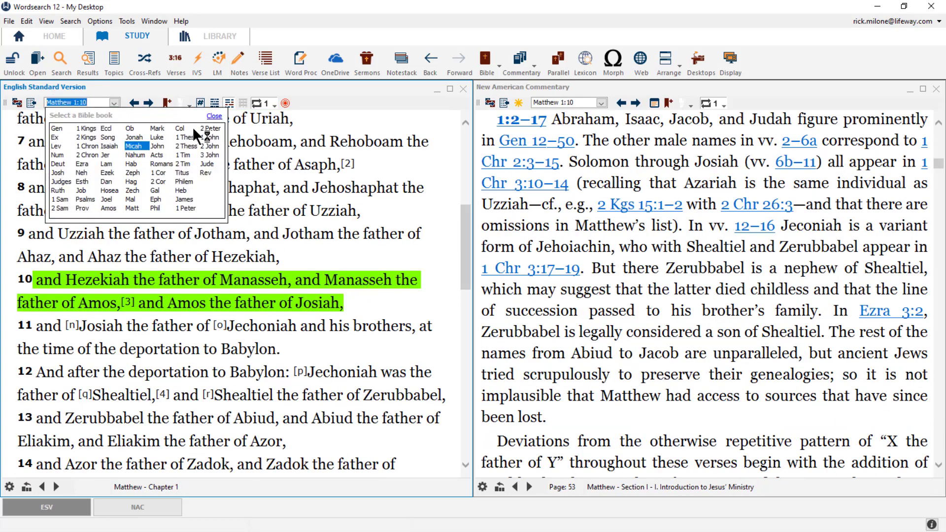
pyautogui.click(213, 116)
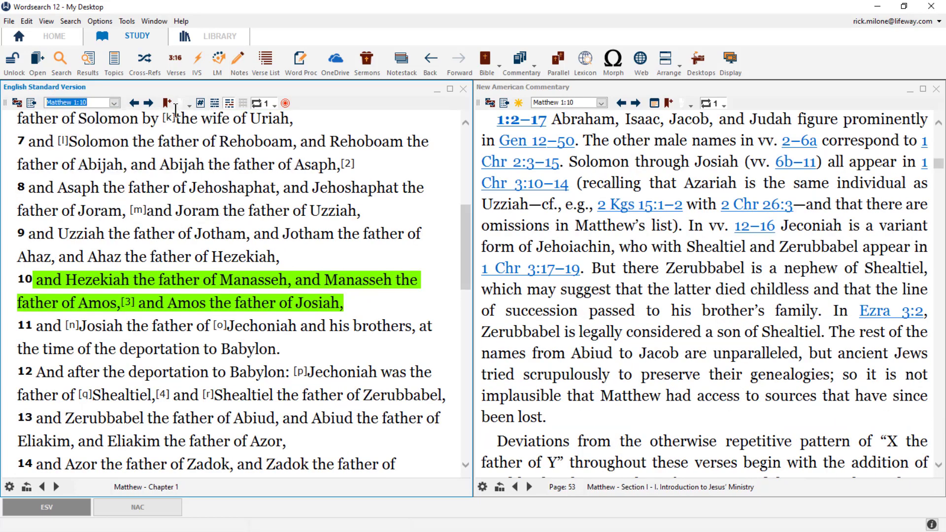
pyautogui.click(37, 59)
# Open Sparkling Gems from the Greek 2 and glance at its May 2020 reading calendar
pyautogui.write('spurgeon')
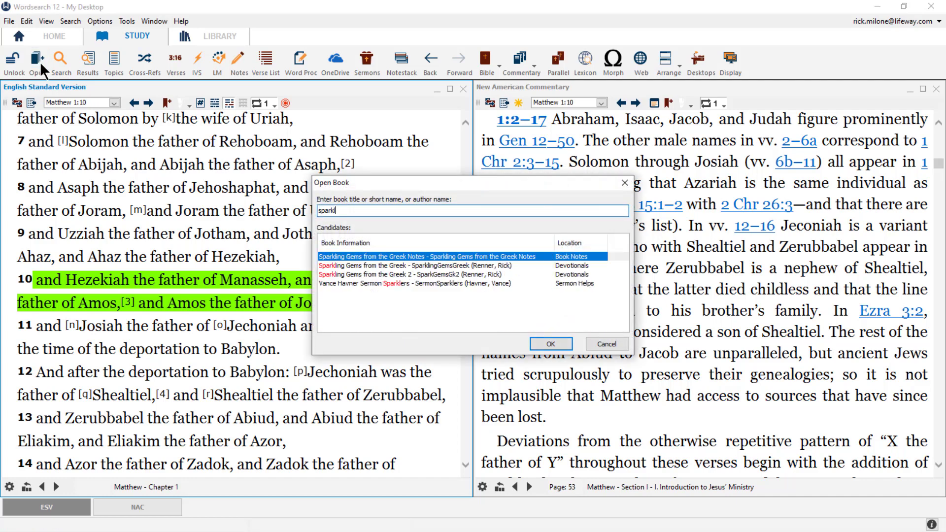
pyautogui.press('Down')
pyautogui.press('Down')
pyautogui.press('Return')
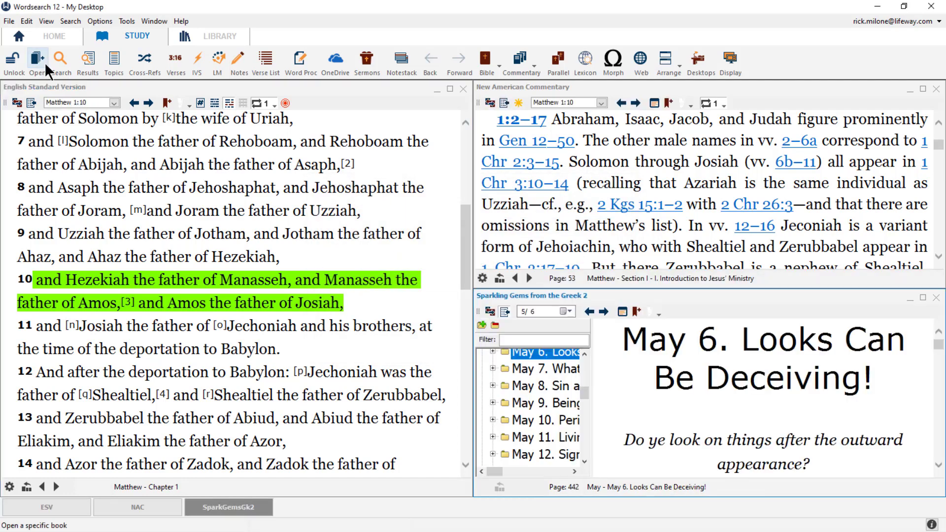
pyautogui.click(567, 310)
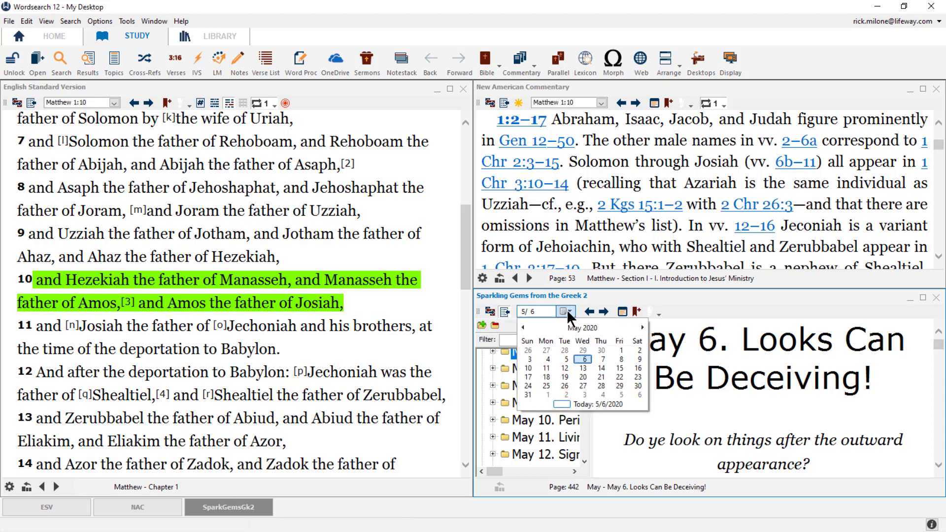
pyautogui.click(611, 296)
# Open the International Standard Bible Encyclopedia by typing 'isbe'
pyautogui.click(37, 59)
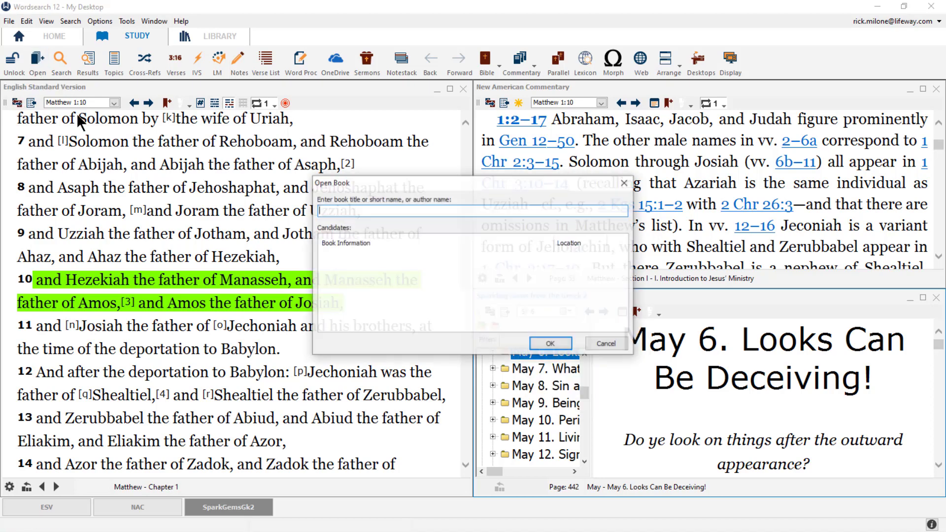
pyautogui.write('isbe')
pyautogui.press('Return')
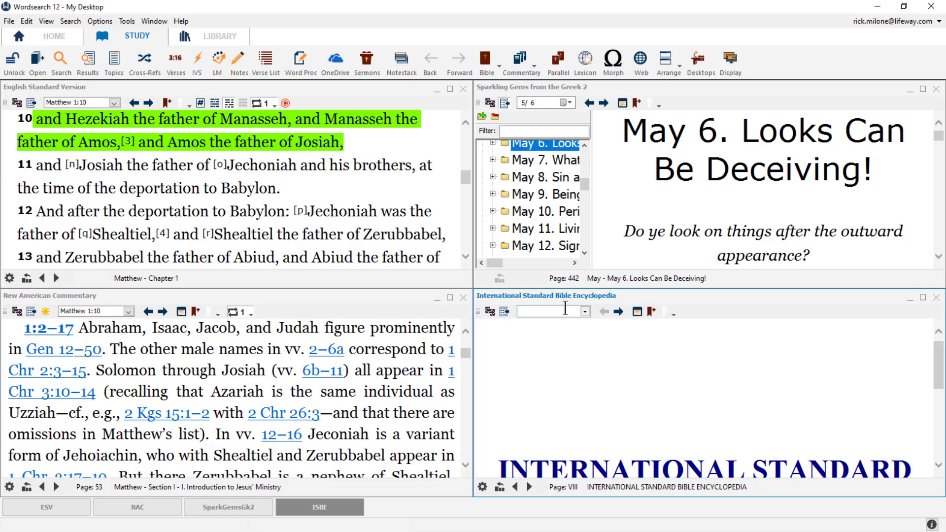
# Load the FAITH article in the ISBE, check neighbouring entries, then close the encyclopedia pane
pyautogui.write('Faith')
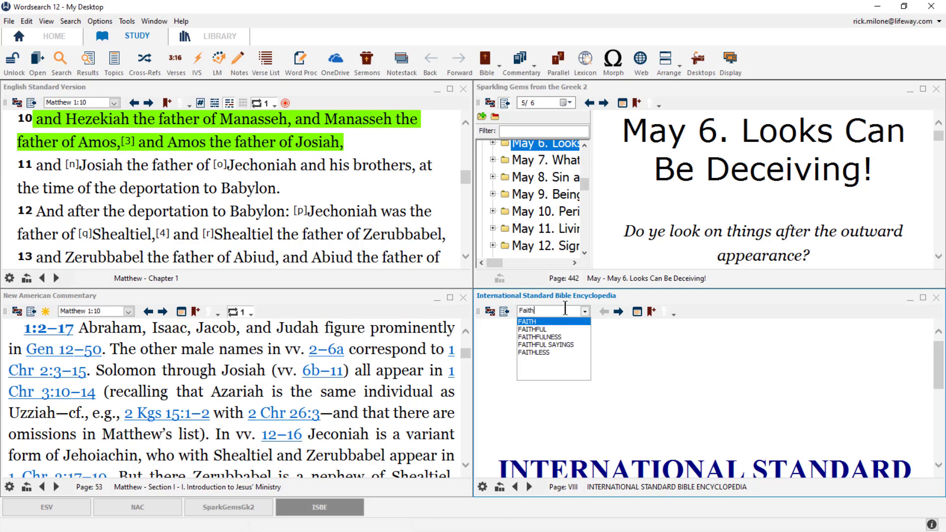
pyautogui.press('Return')
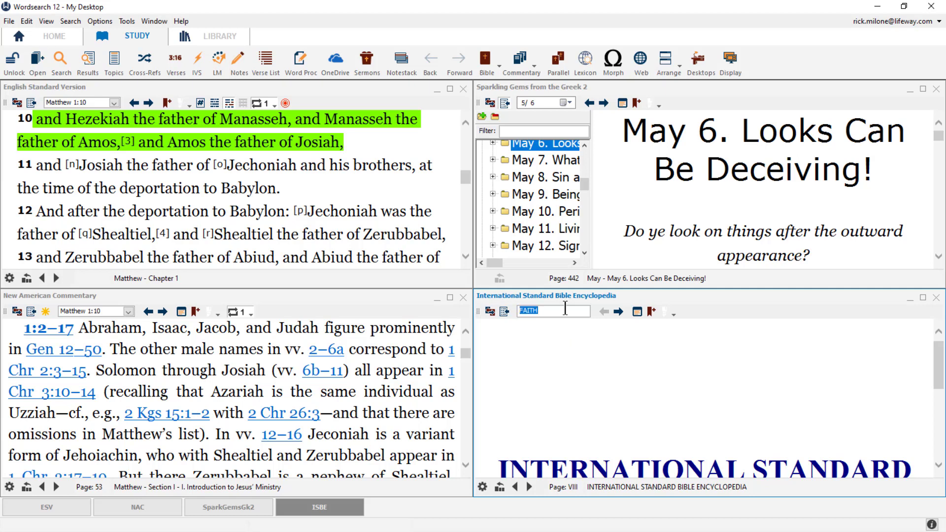
pyautogui.click(585, 311)
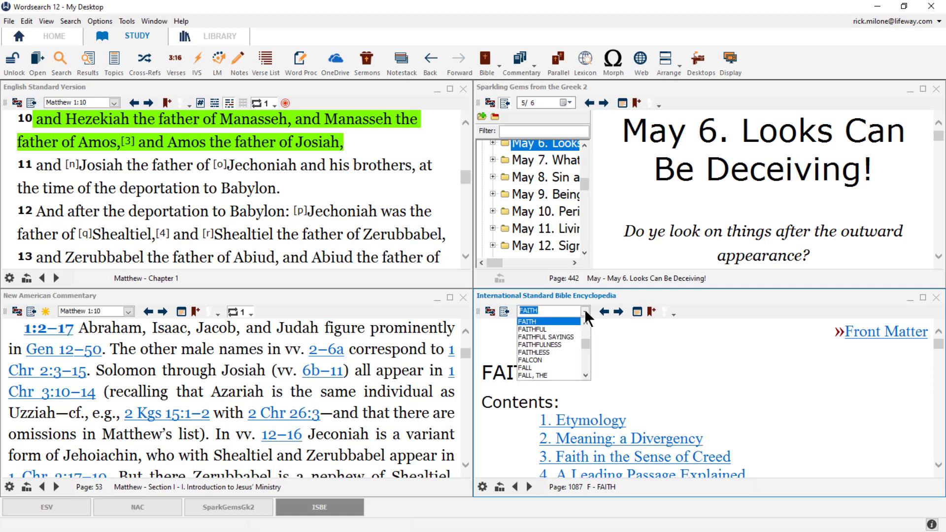
pyautogui.click(585, 311)
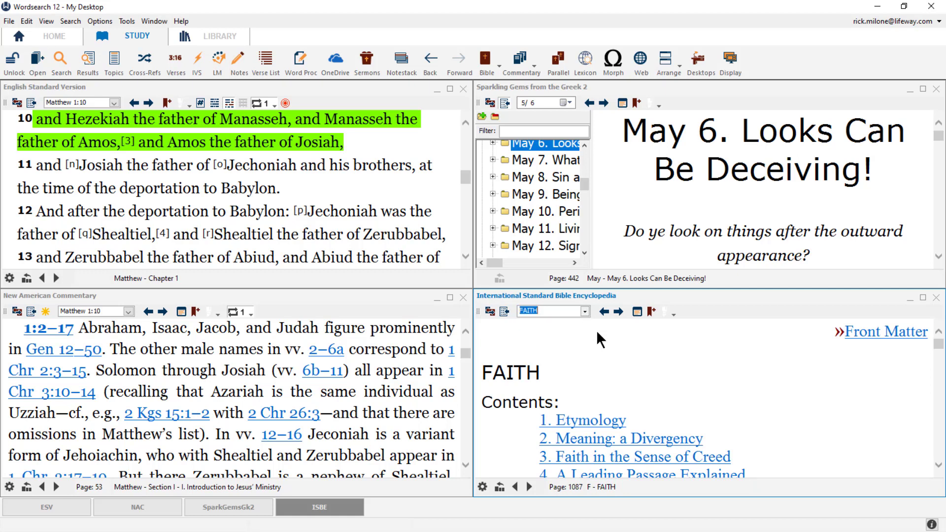
pyautogui.click(936, 298)
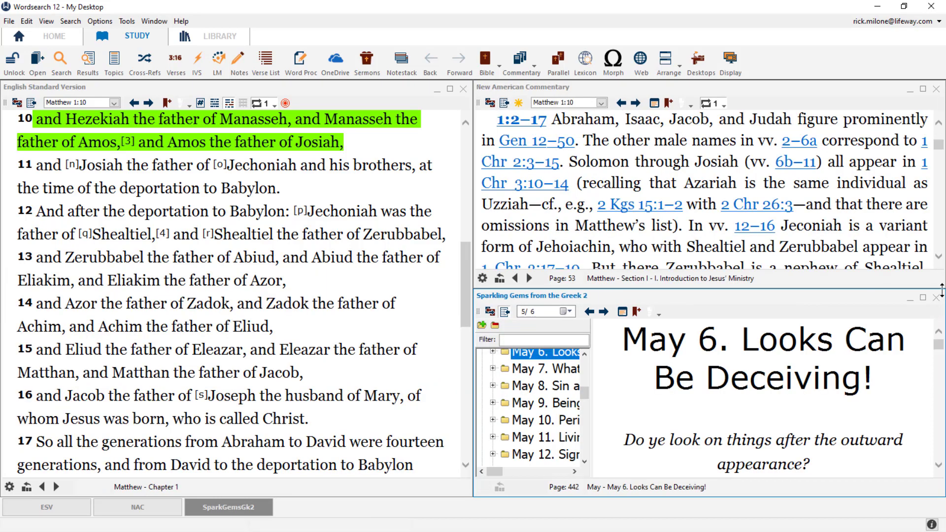
# Close Sparkling Gems, then scroll and page the NAC forward to its Section II Outline, page 88
pyautogui.click(936, 298)
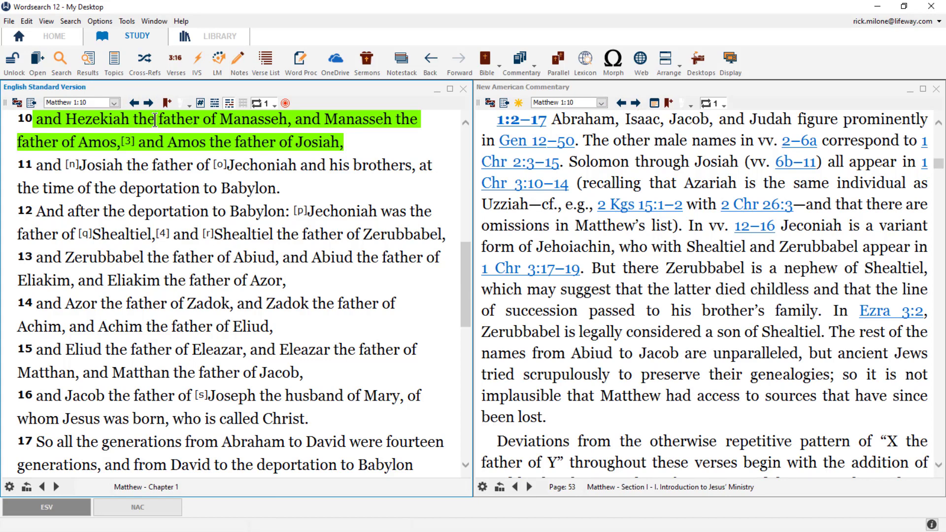
pyautogui.scroll(-3, 177, 209)
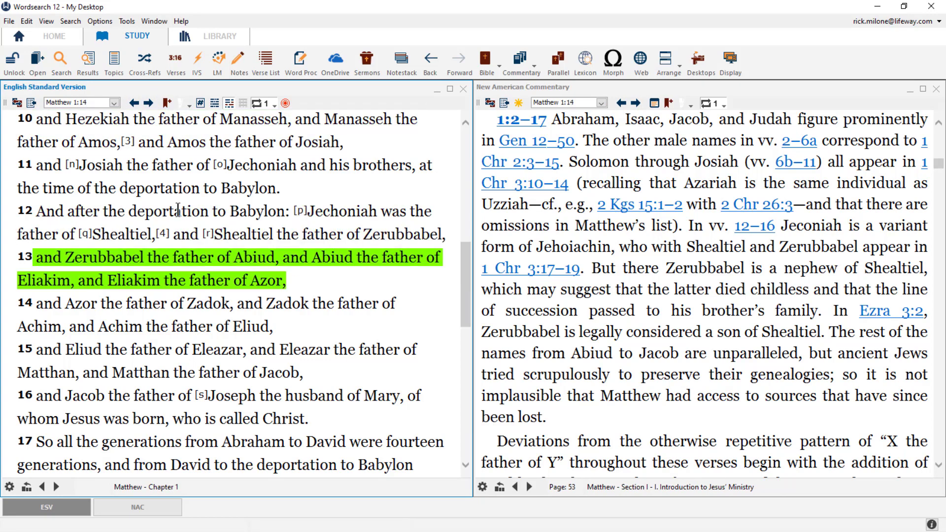
pyautogui.scroll(-4, 182, 210)
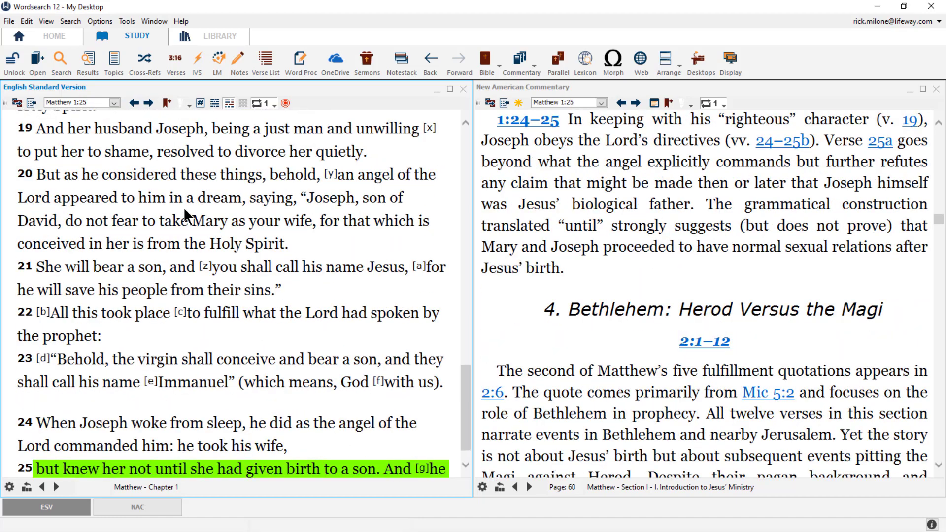
pyautogui.scroll(-1, 183, 208)
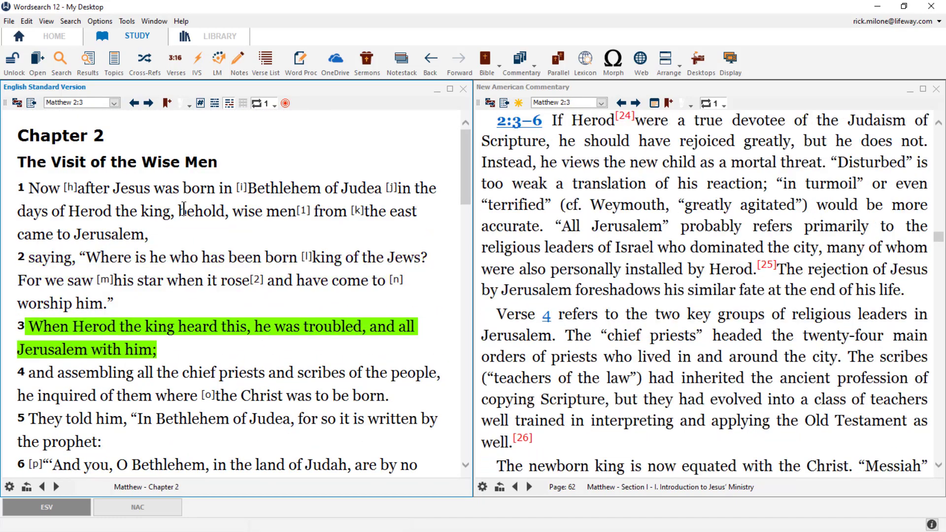
pyautogui.scroll(-5, 625, 228)
pyautogui.scroll(-10, 625, 228)
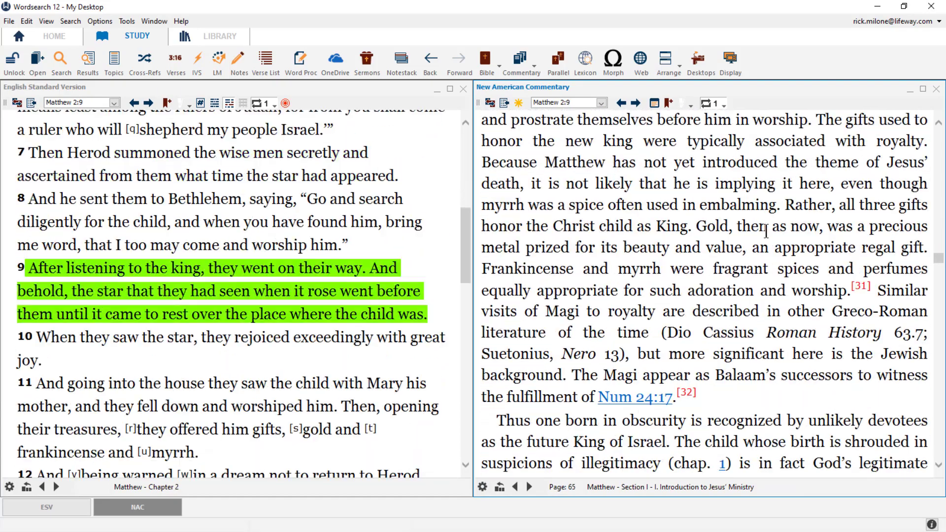
pyautogui.moveTo(939, 258); pyautogui.dragTo(936, 493)
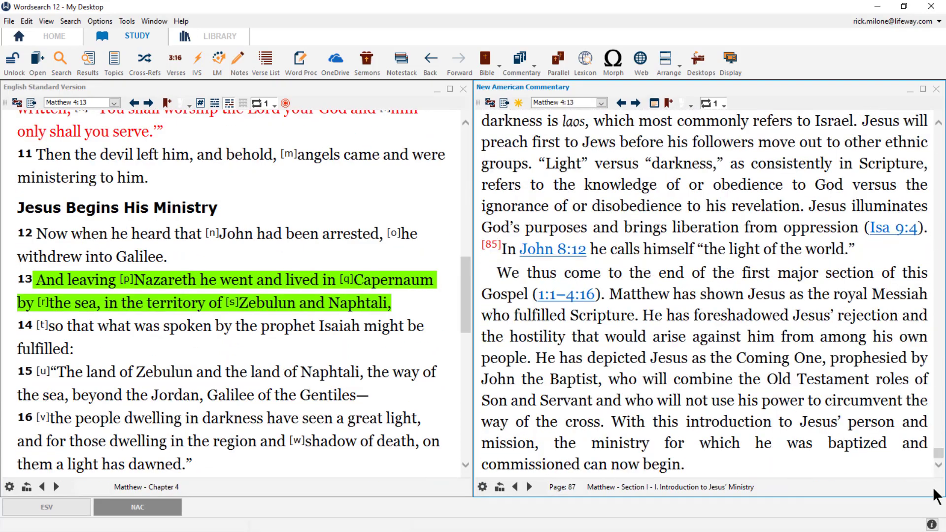
pyautogui.click(636, 103)
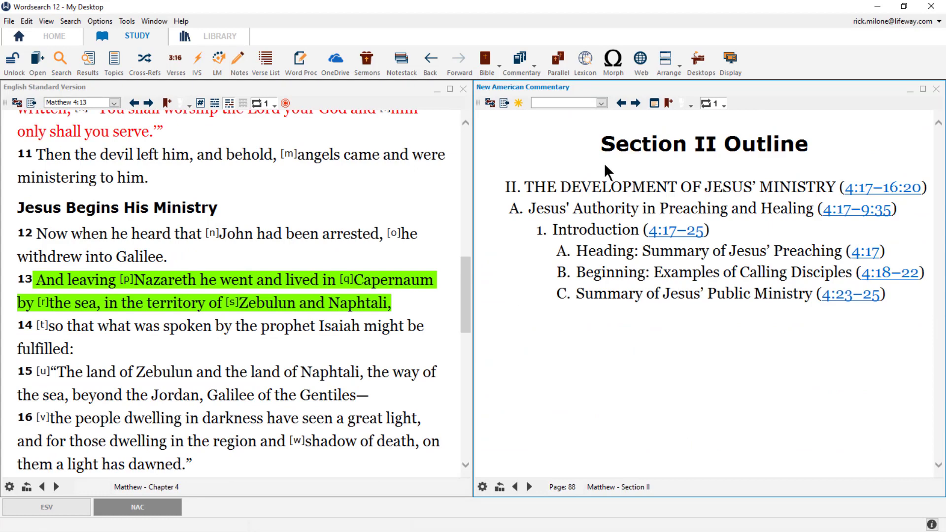
# Jump the NAC to page 125 using the status bar's page number
pyautogui.doubleClick(565, 488)
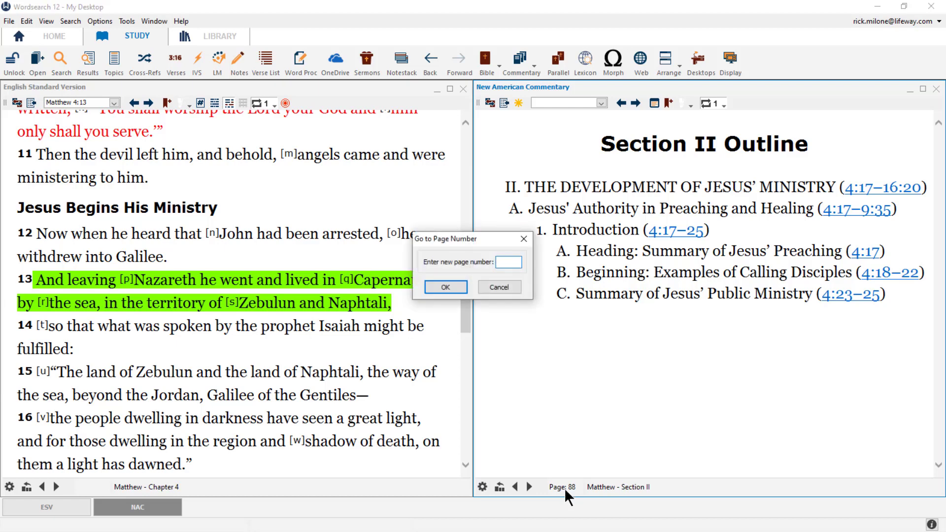
pyautogui.write('125')
pyautogui.press('Return')
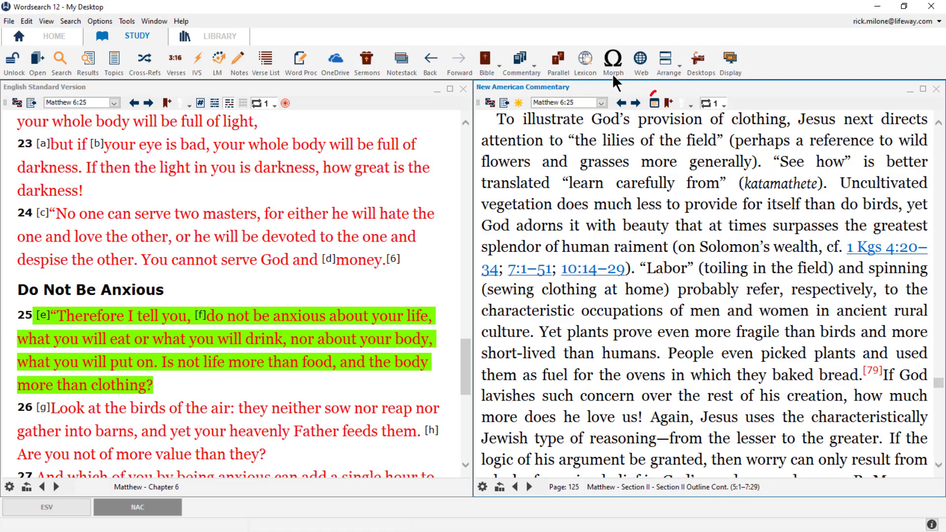
# Write 'Here is my Note' in the NAC's personal note at Matthew 6:25, then close the editor
pyautogui.click(655, 103)
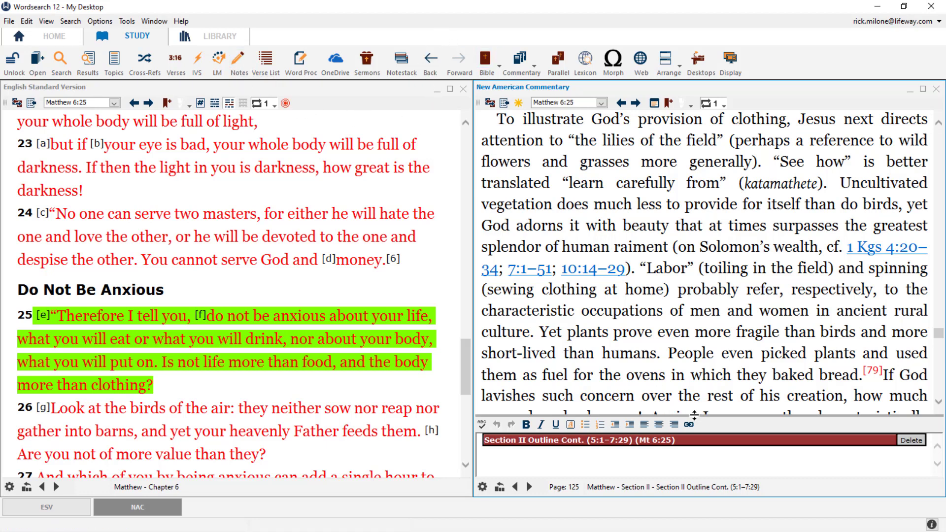
pyautogui.moveTo(704, 369); pyautogui.dragTo(703, 334)
pyautogui.click(544, 371)
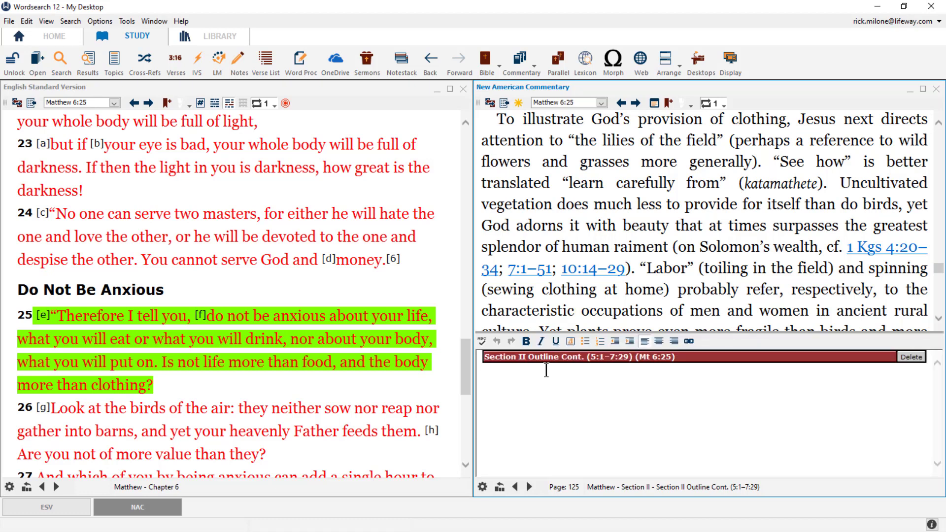
pyautogui.write('Here is my Note')
pyautogui.click(654, 103)
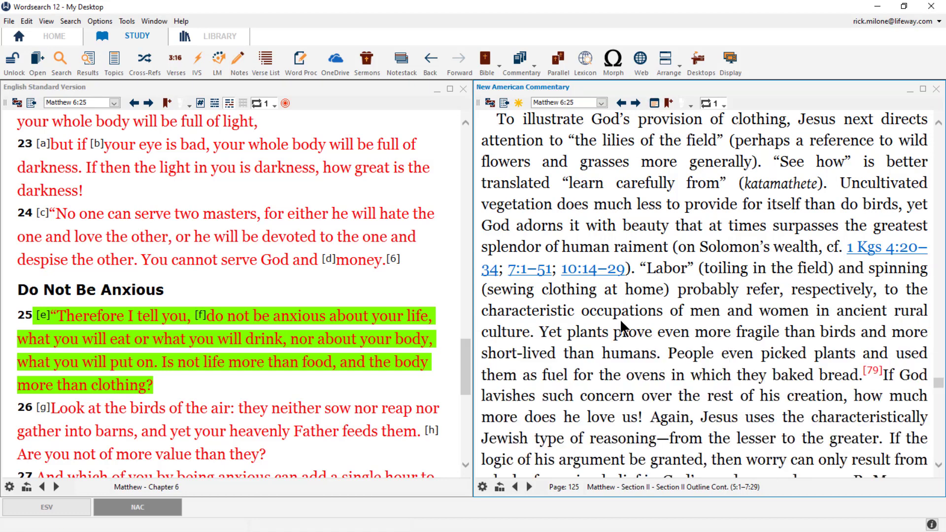
# Save Matthew 6:26 as a favorite in the Bible Passages folder, then go to the Library
pyautogui.click(164, 106)
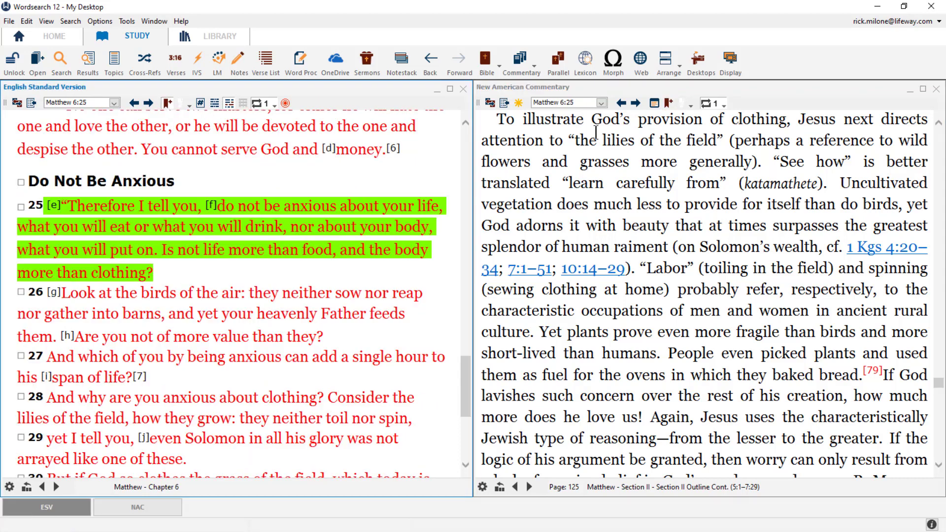
pyautogui.scroll(-3, 671, 147)
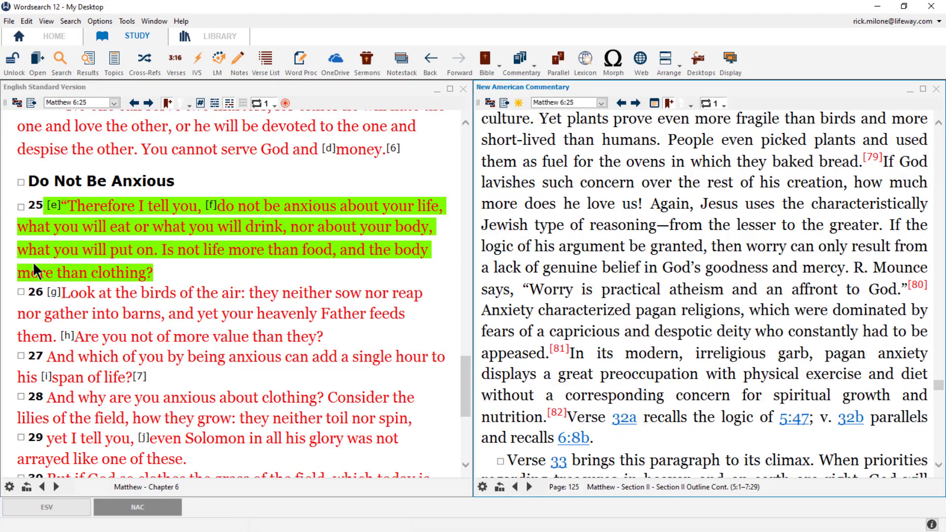
pyautogui.click(31, 291)
pyautogui.hotkey('ctrl', 'd')
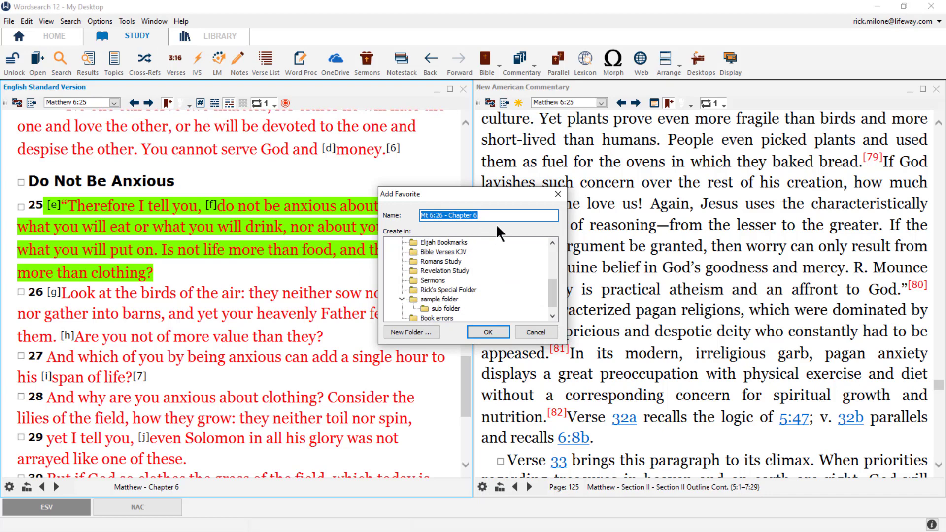
pyautogui.moveTo(552, 292); pyautogui.dragTo(551, 254)
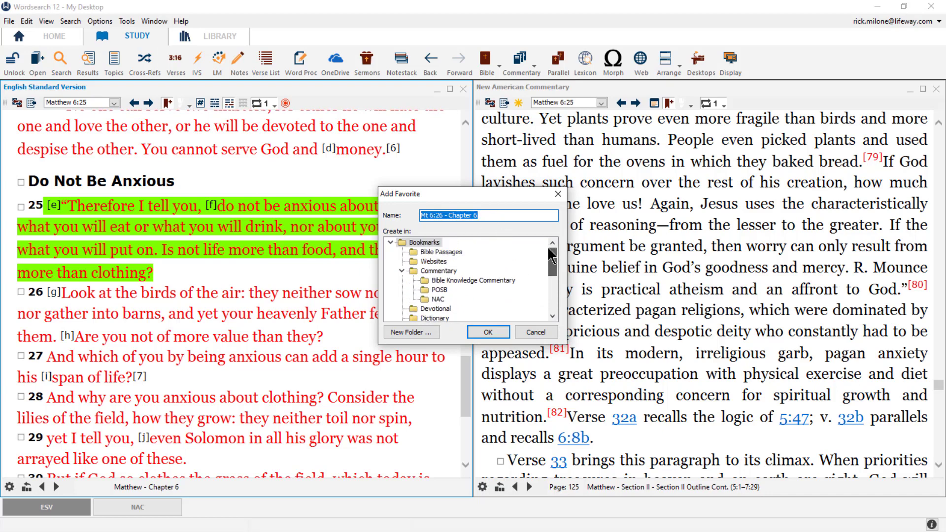
pyautogui.click(436, 252)
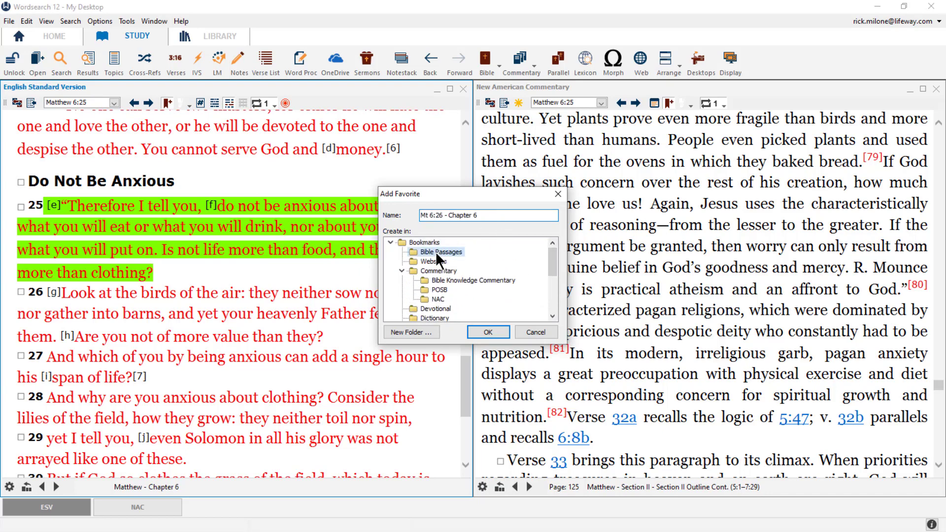
pyautogui.click(481, 333)
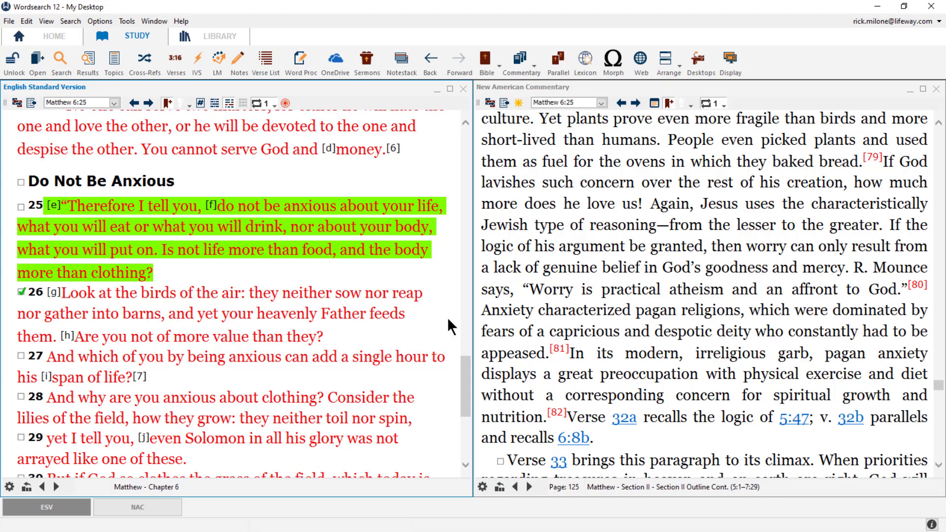
pyautogui.click(221, 34)
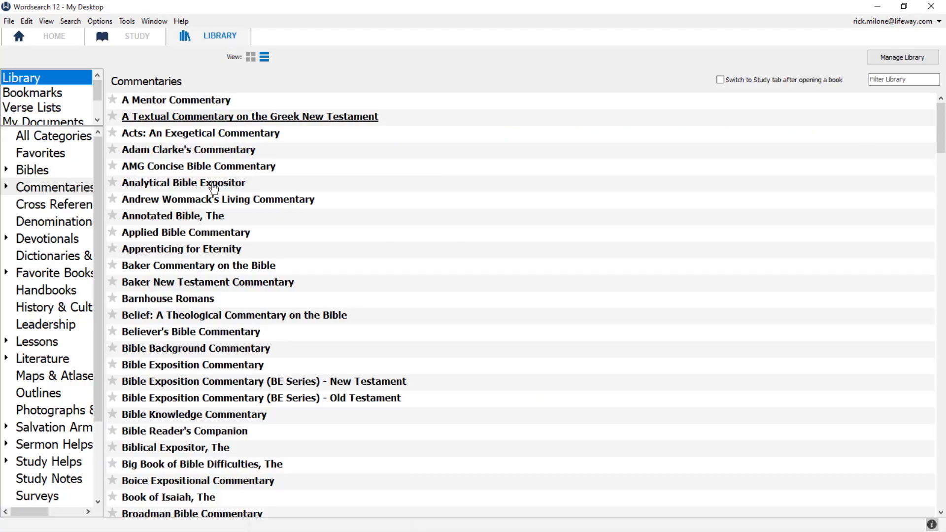
# Browse the Bible Passages bookmarks, then return to Study with ESV favorite-passage checkboxes off
pyautogui.click(30, 91)
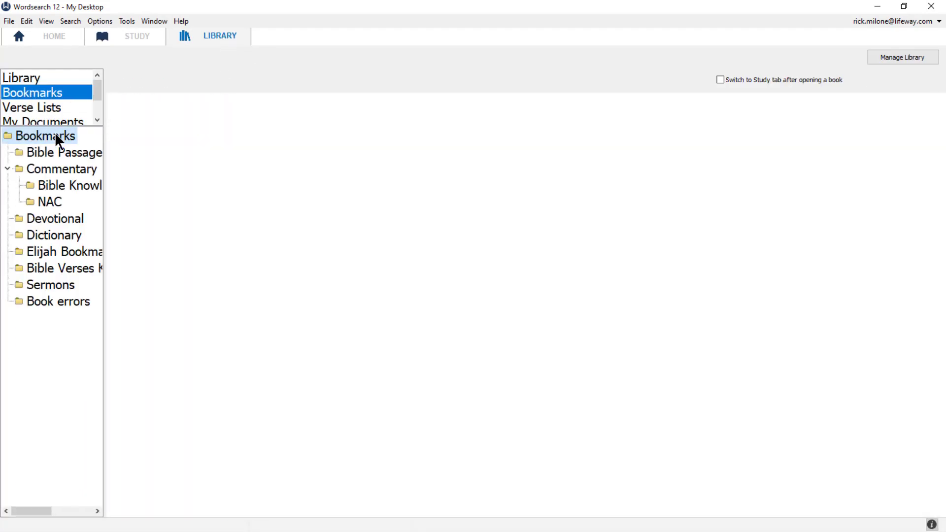
pyautogui.click(59, 152)
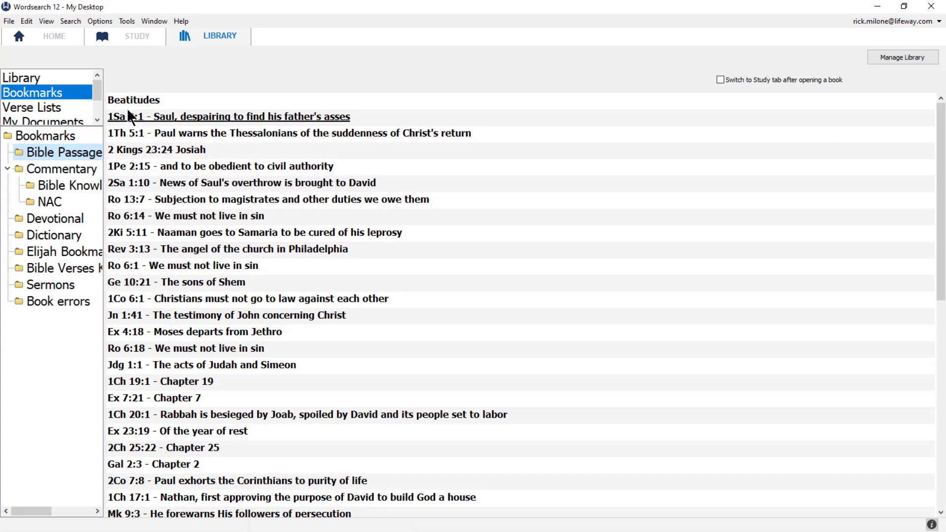
pyautogui.rightClick(136, 119)
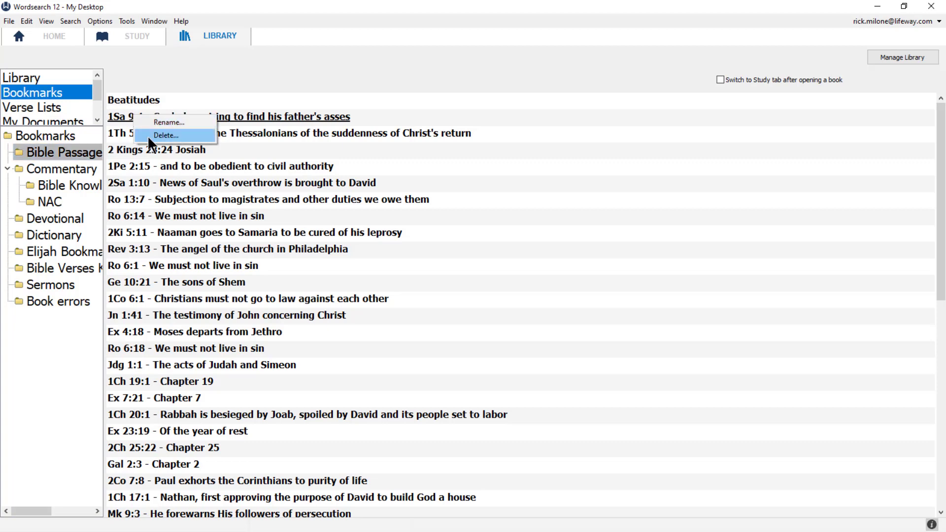
pyautogui.click(131, 36)
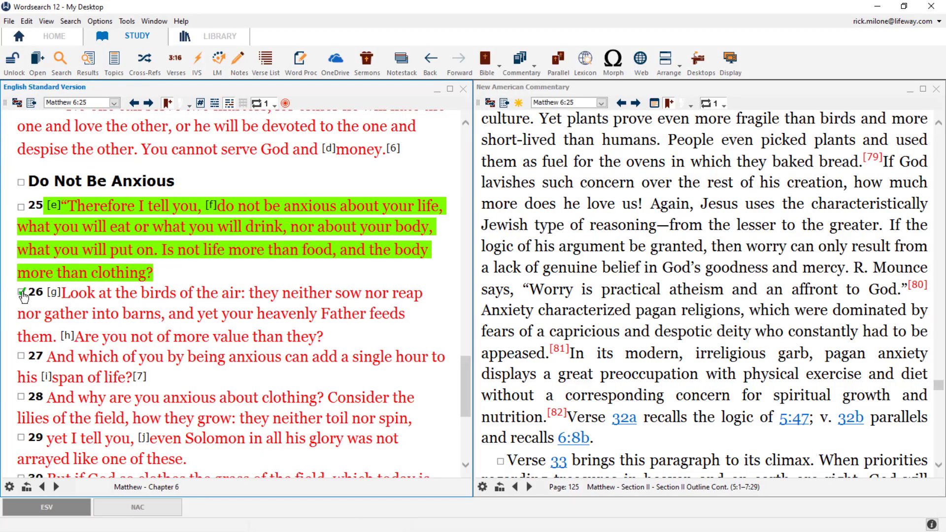
pyautogui.click(168, 102)
# Underline ESV verse 24 with the magenta Healing highlight
pyautogui.click(666, 102)
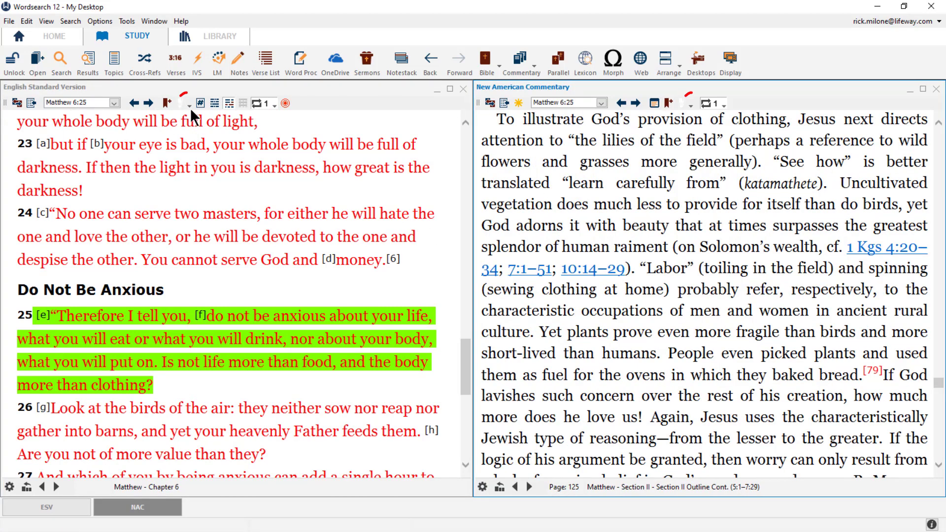
pyautogui.click(189, 104)
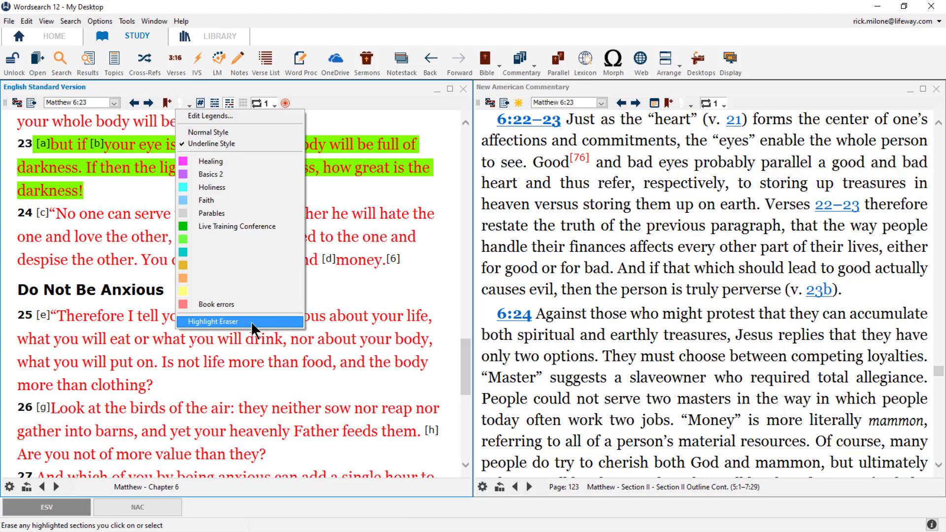
pyautogui.click(210, 162)
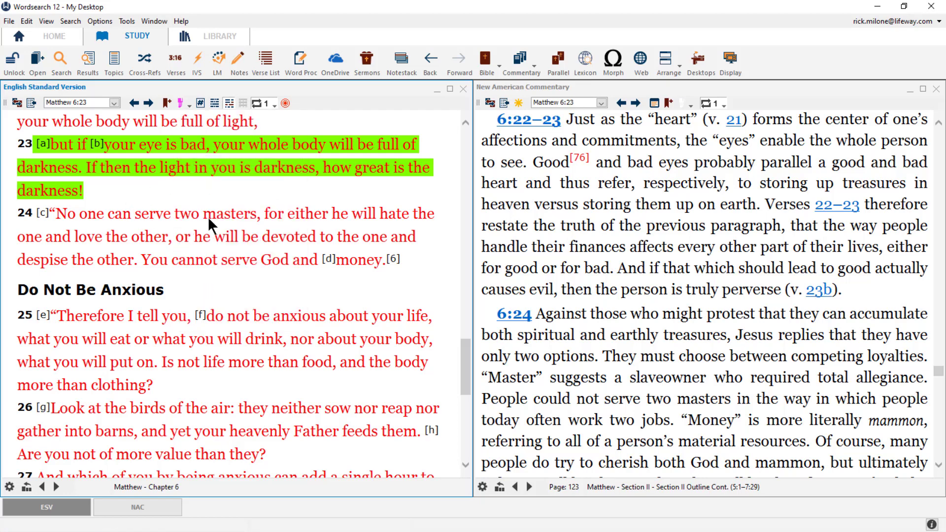
pyautogui.moveTo(20, 215); pyautogui.dragTo(414, 264)
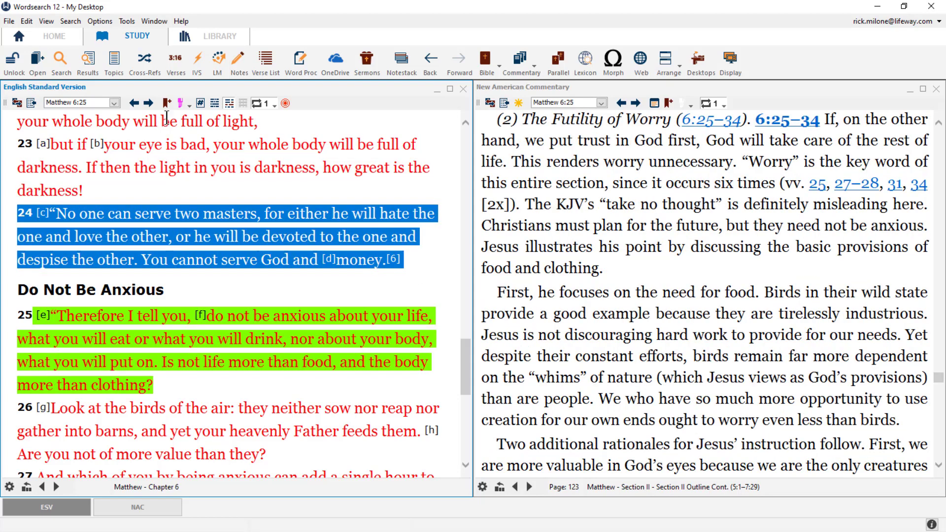
pyautogui.click(177, 104)
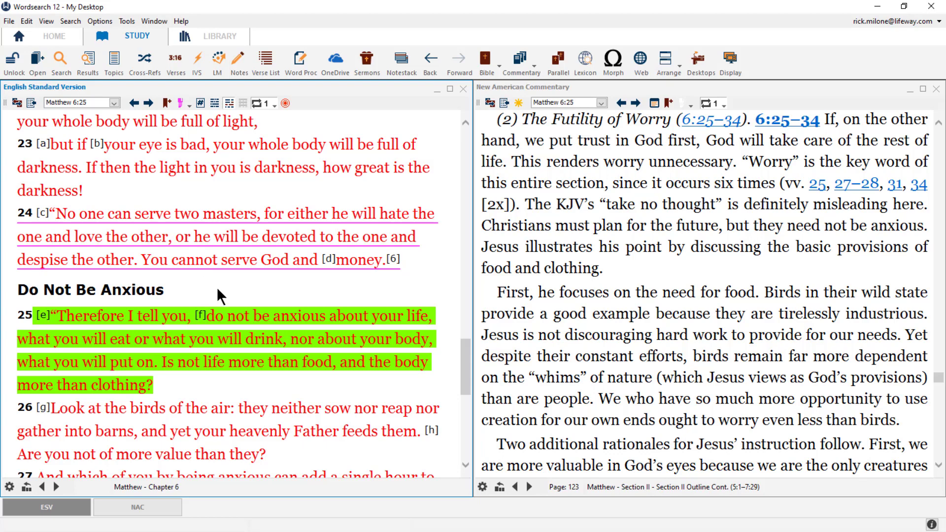
# Erase the Healing highlight from verse 24 with the Highlight Eraser
pyautogui.click(190, 105)
pyautogui.click(224, 320)
pyautogui.click(178, 245)
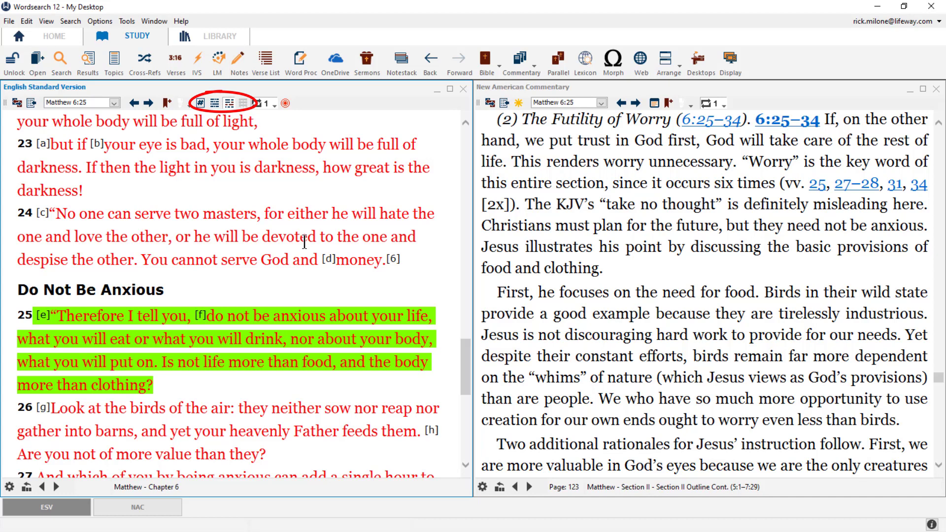
pyautogui.click(198, 107)
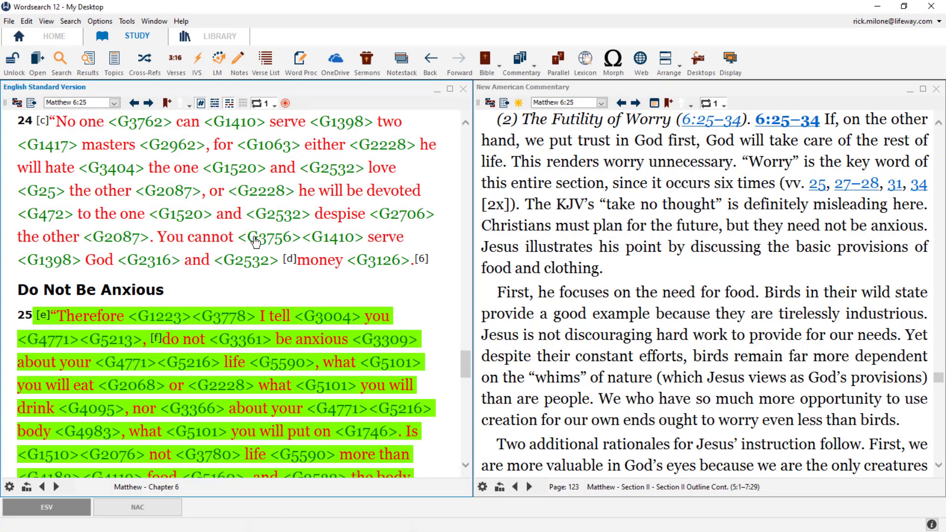
pyautogui.click(200, 103)
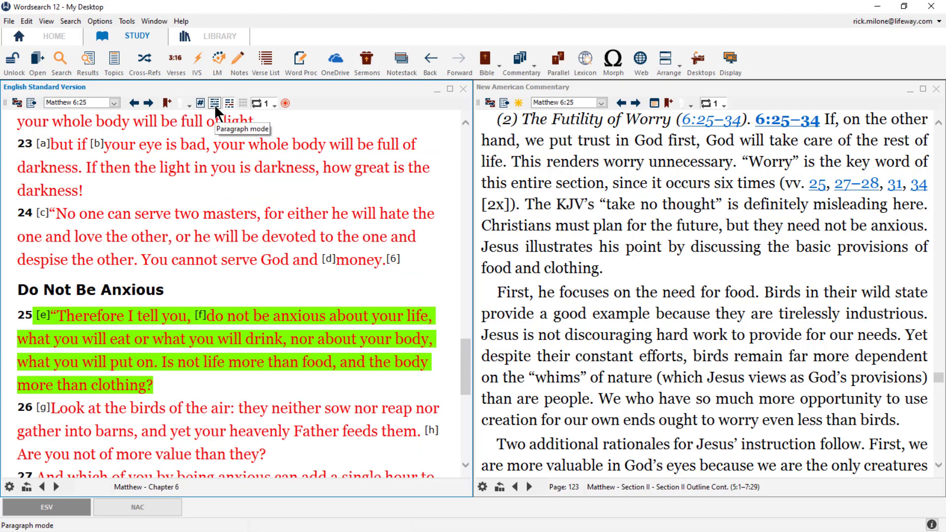
pyautogui.click(214, 105)
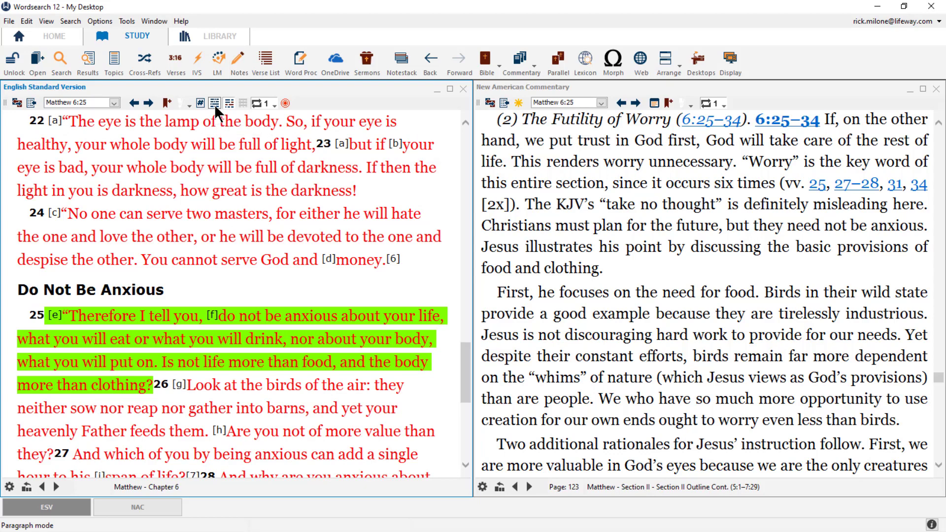
pyautogui.click(214, 104)
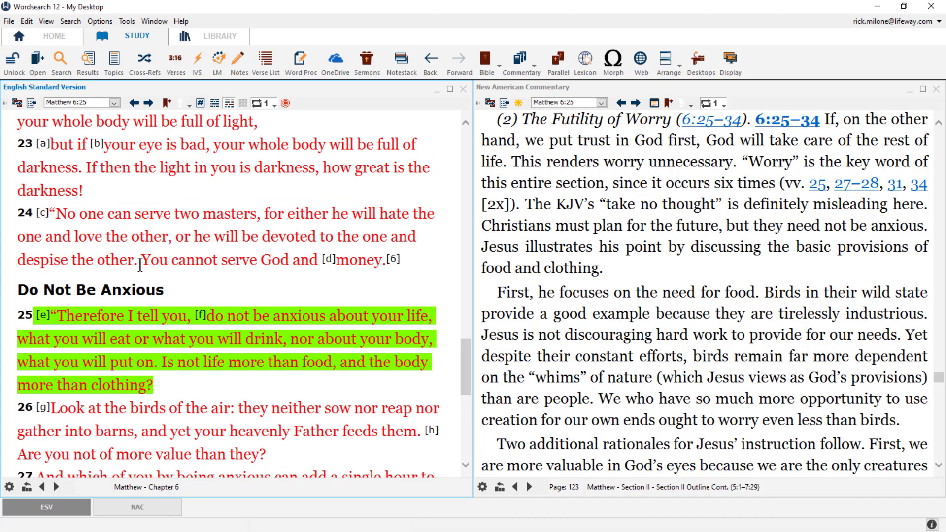
pyautogui.click(227, 104)
pyautogui.click(226, 104)
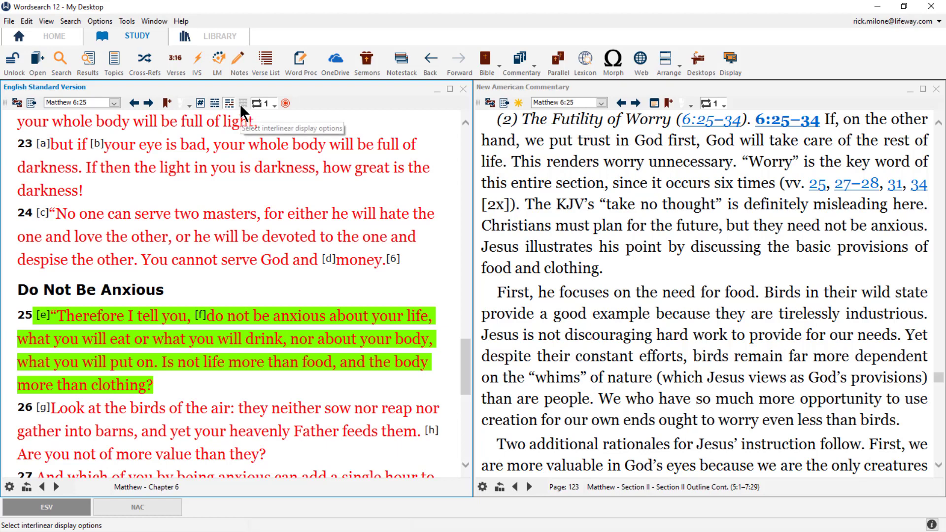
# Switch the left pane to the HCSB Reverse Interlinear Bible and turn off its Pronunciation line
pyautogui.click(18, 104)
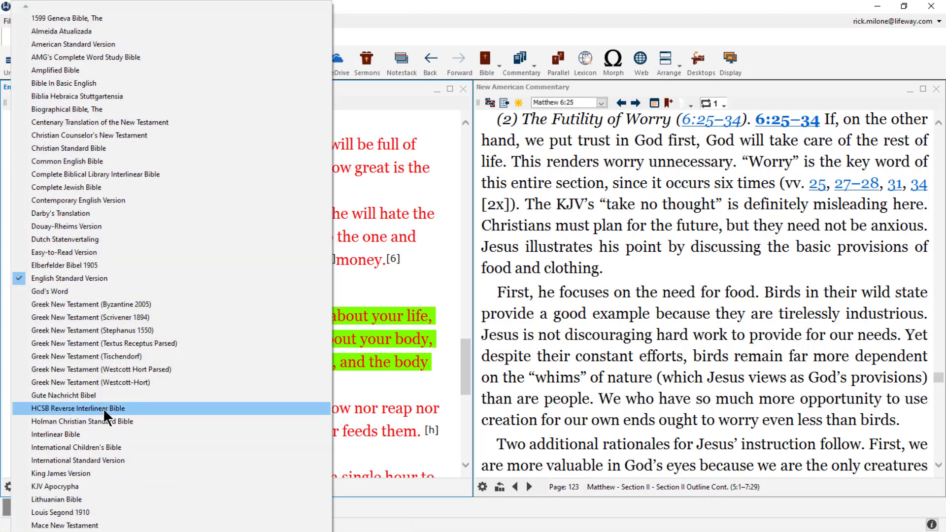
pyautogui.click(102, 409)
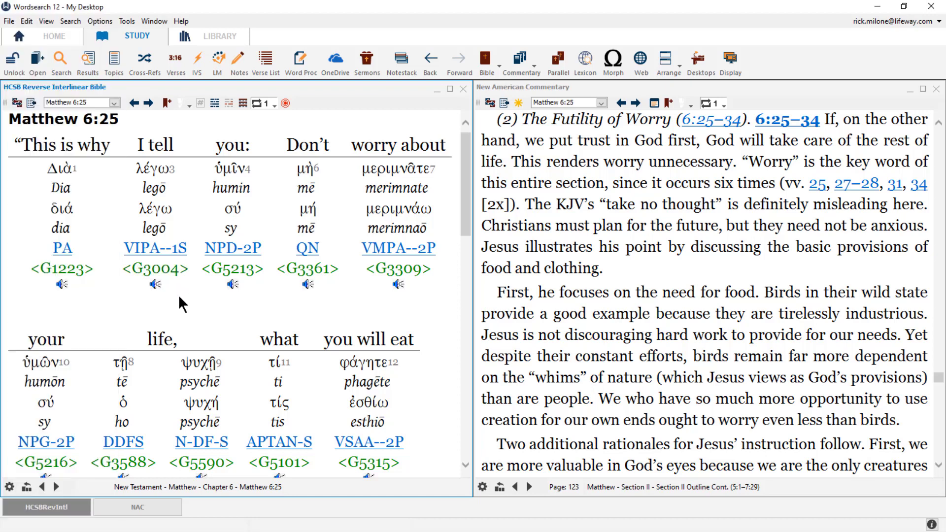
pyautogui.click(242, 103)
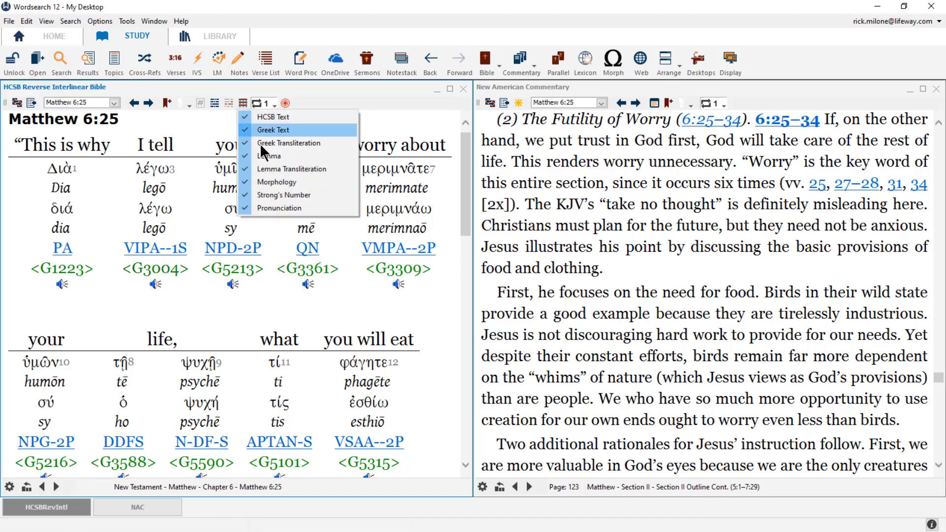
pyautogui.click(271, 208)
pyautogui.click(243, 104)
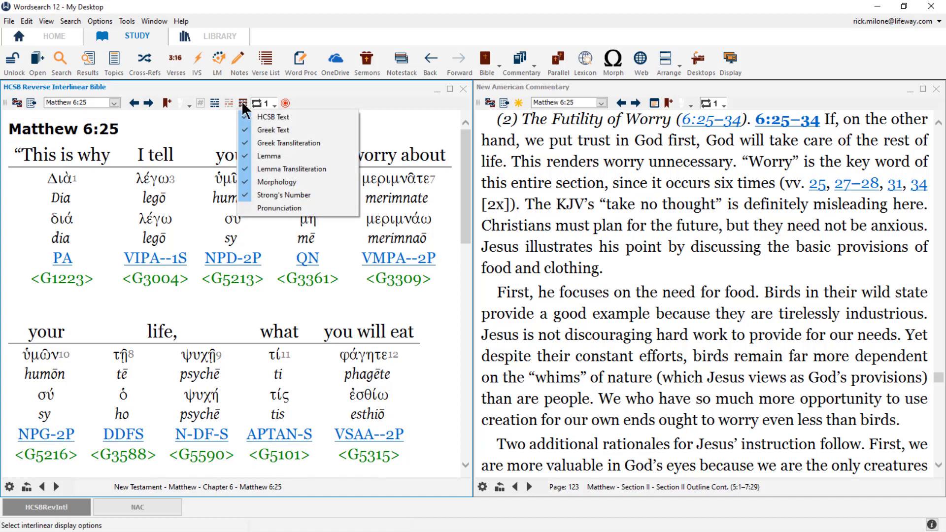